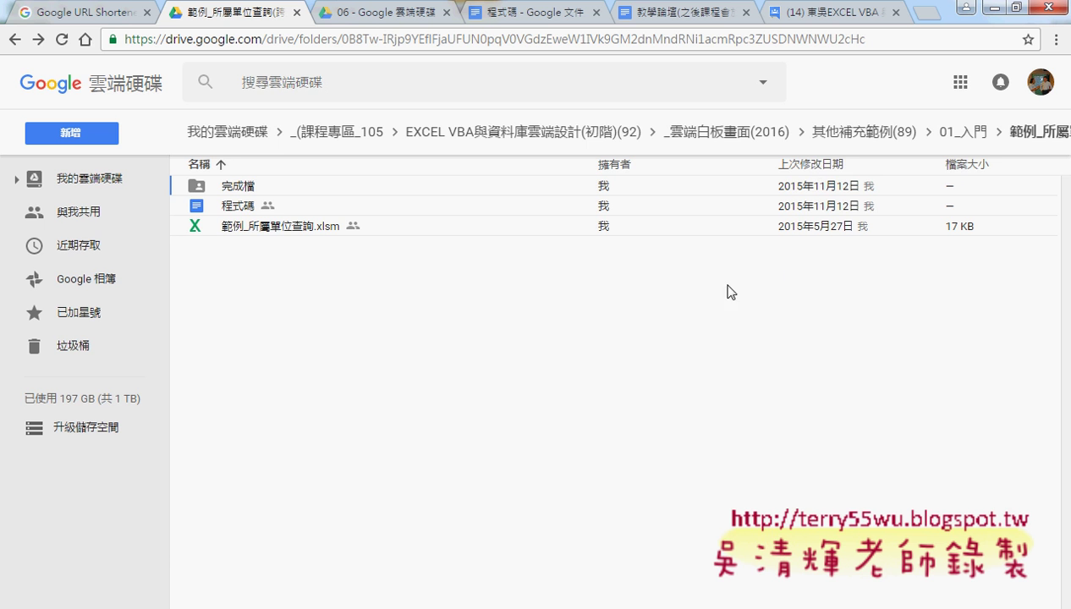
- Navigate from _雲端白板畫面(2016) into 其他補充範例(89) > 01_入門 in Google Drive
left_click(709, 133)
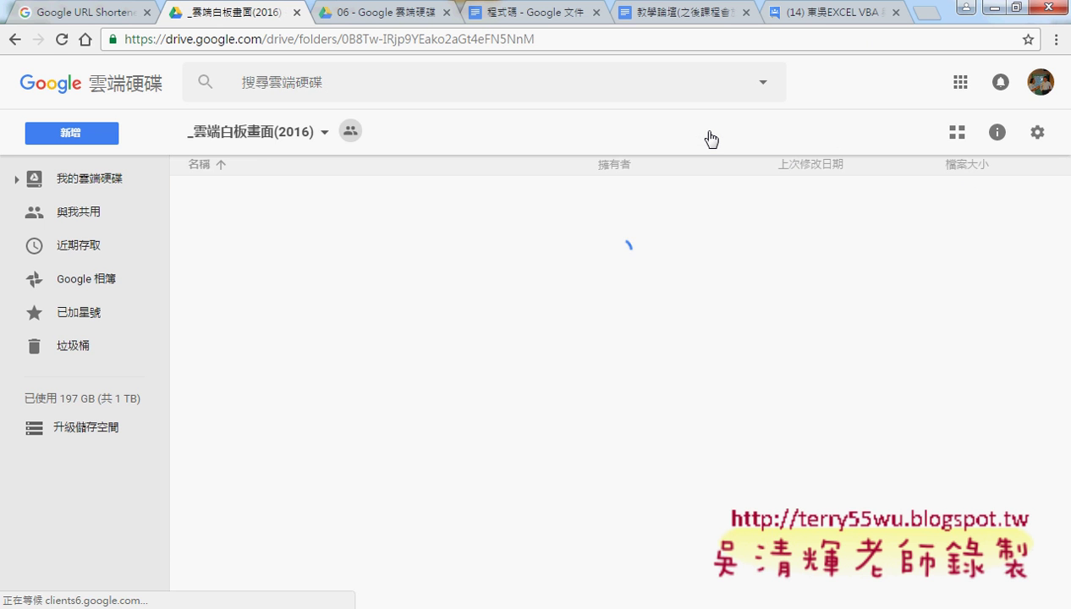
double_click(304, 306)
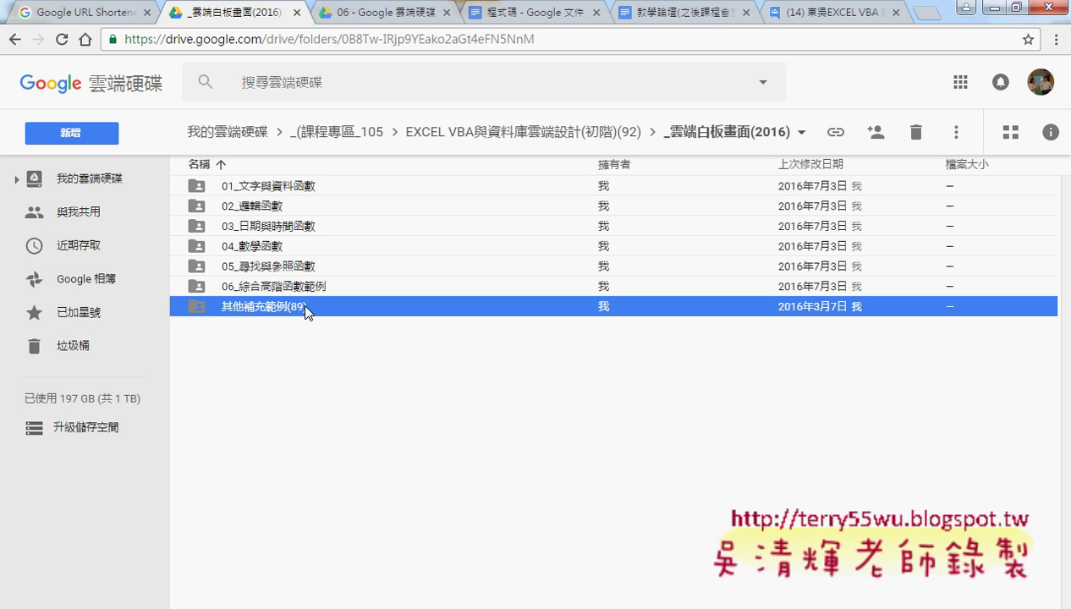
left_click(15, 39)
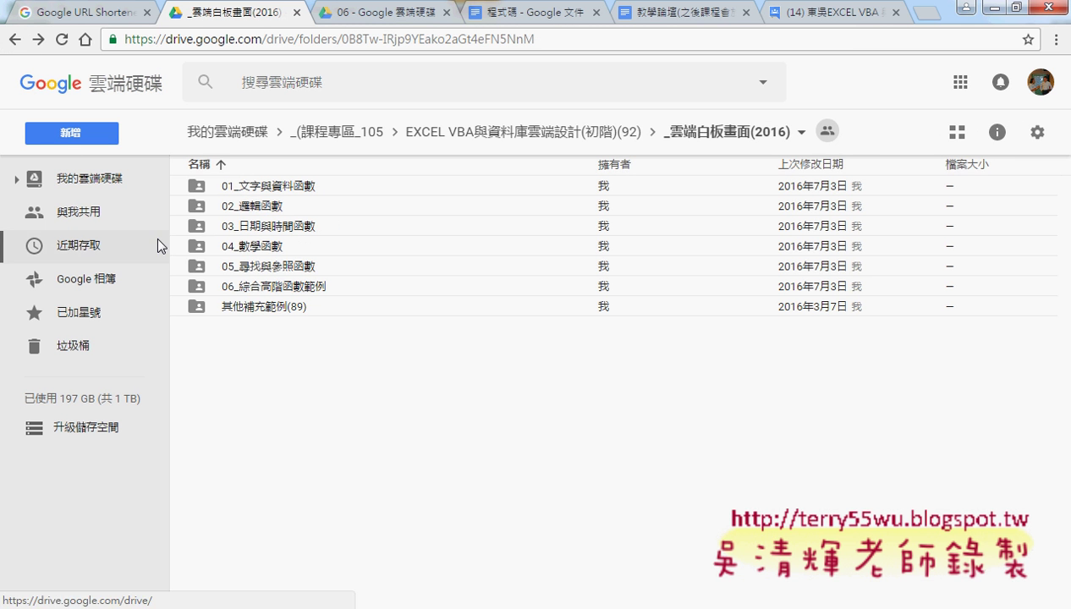
left_click(287, 267)
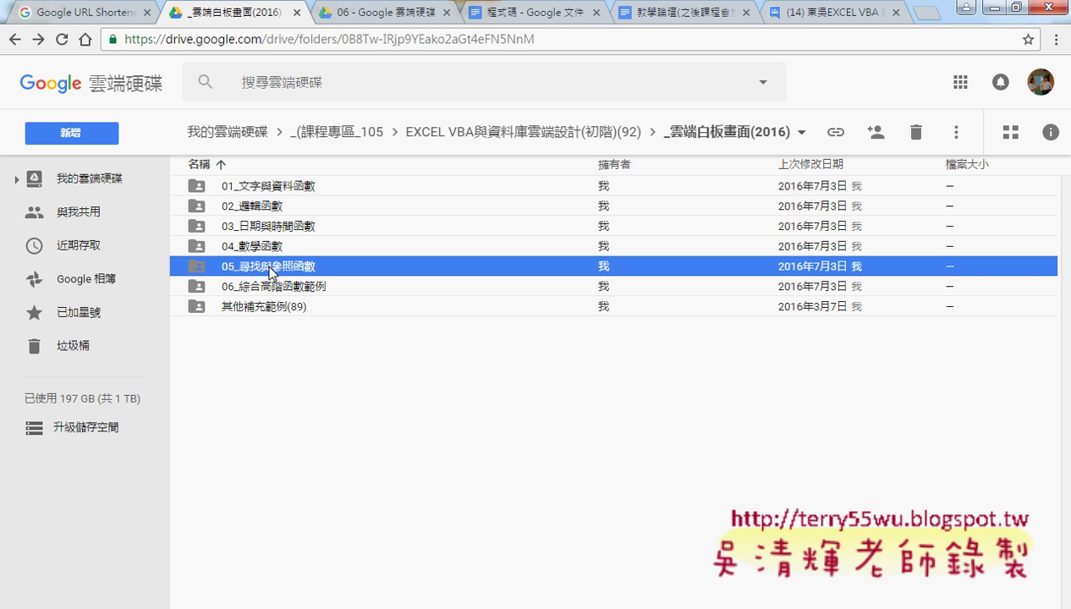
left_click(267, 313)
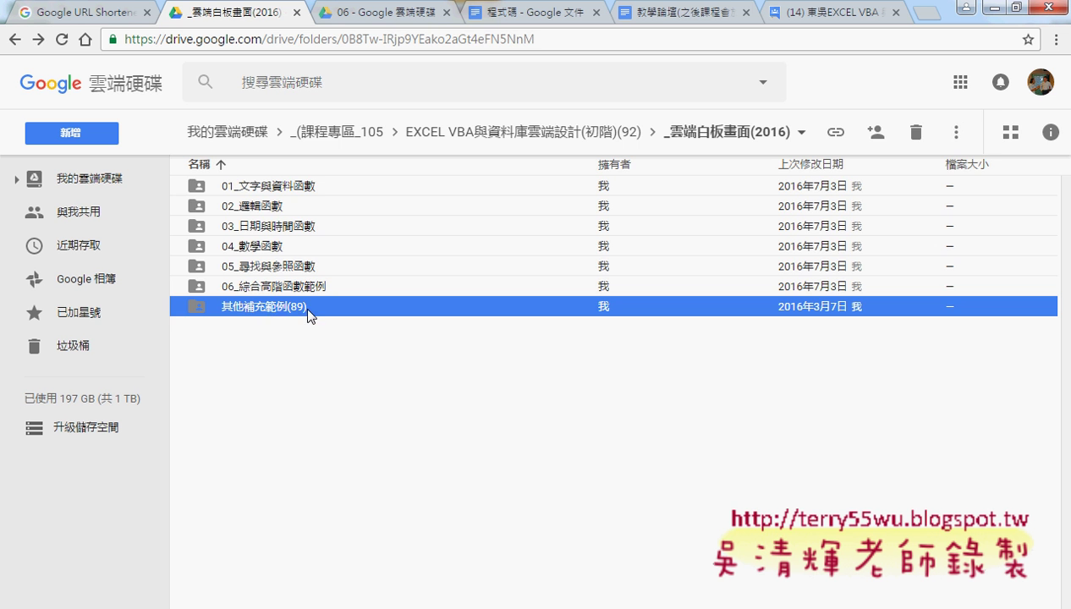
double_click(304, 306)
double_click(262, 187)
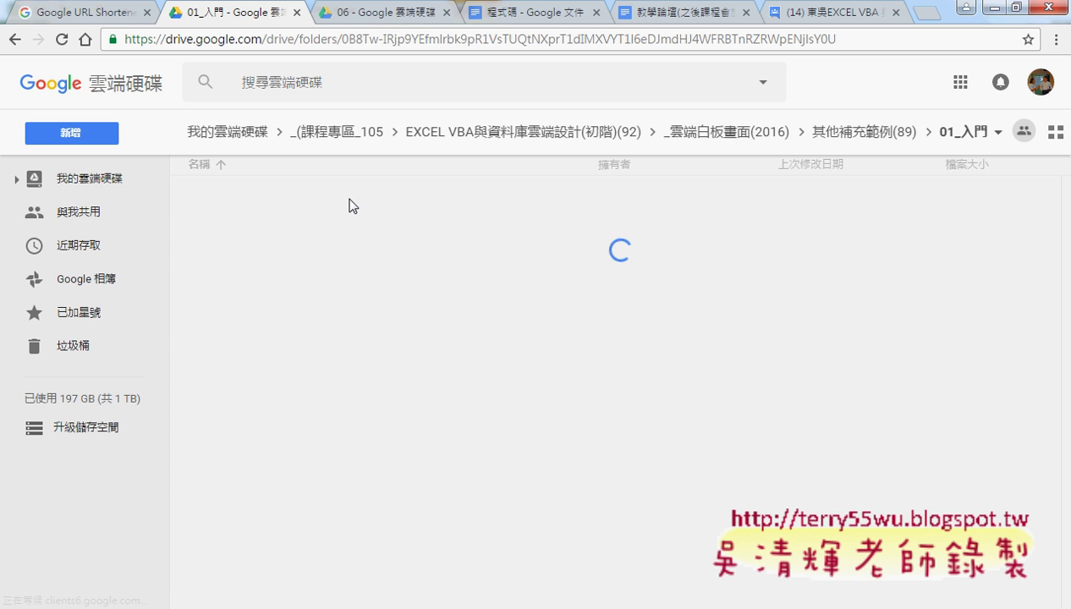
- Open the 範例_所屬單位查詢 folder and its 程式碼 Google Doc
left_click(361, 313)
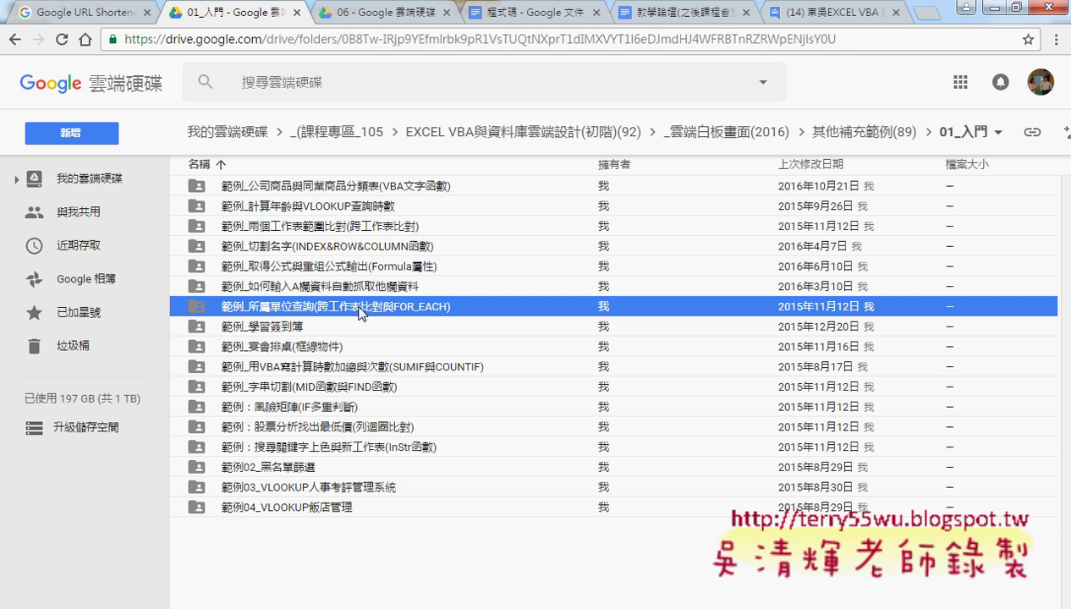
double_click(362, 314)
left_click(311, 227)
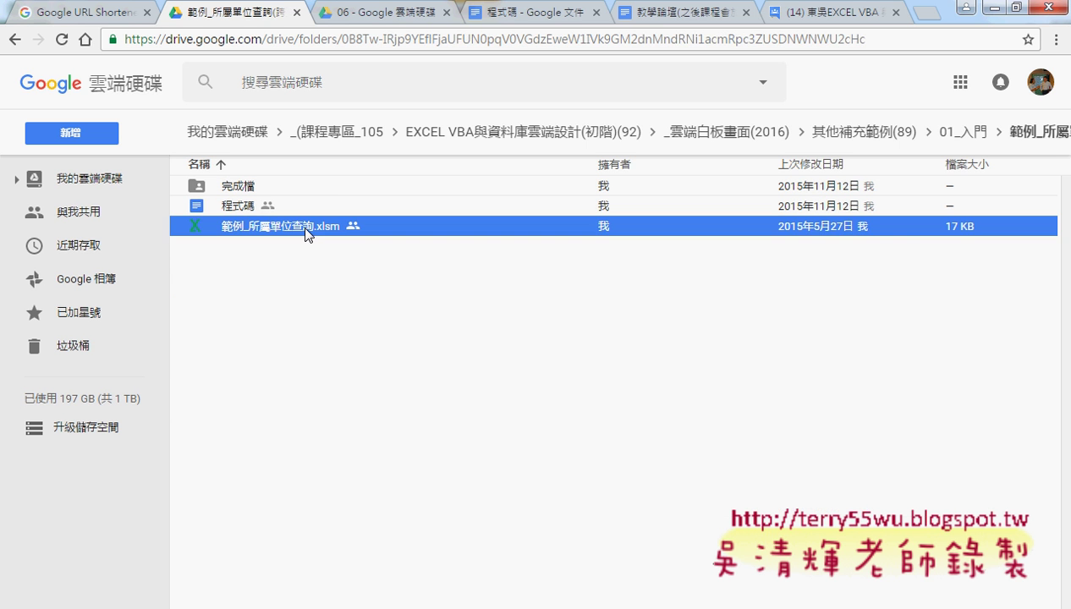
double_click(239, 205)
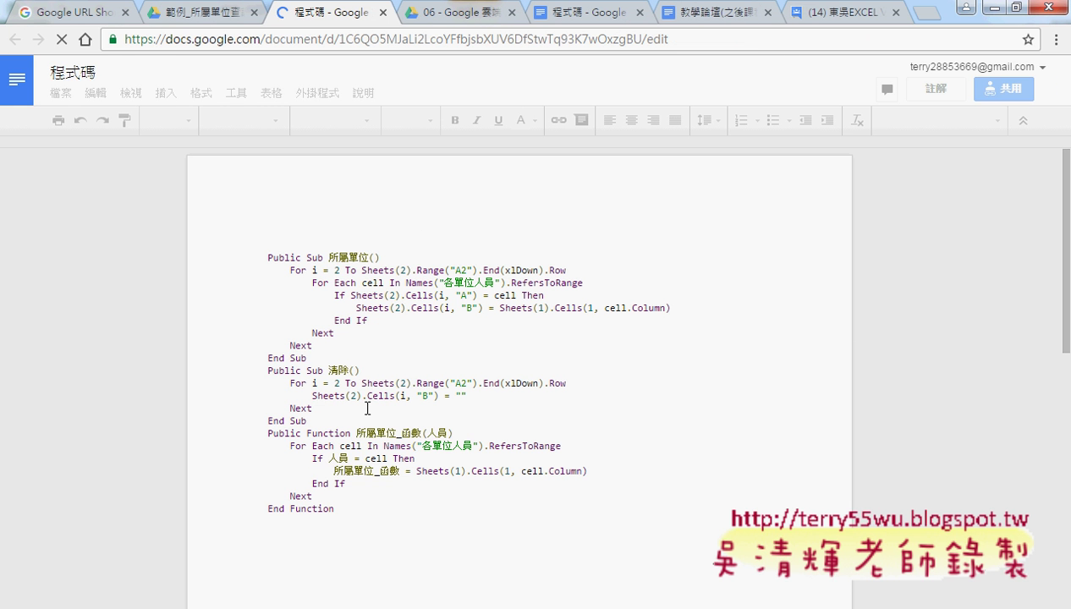
- Set all the VBA code in the document to 12-point font
left_click_drag(353, 510, 259, 245)
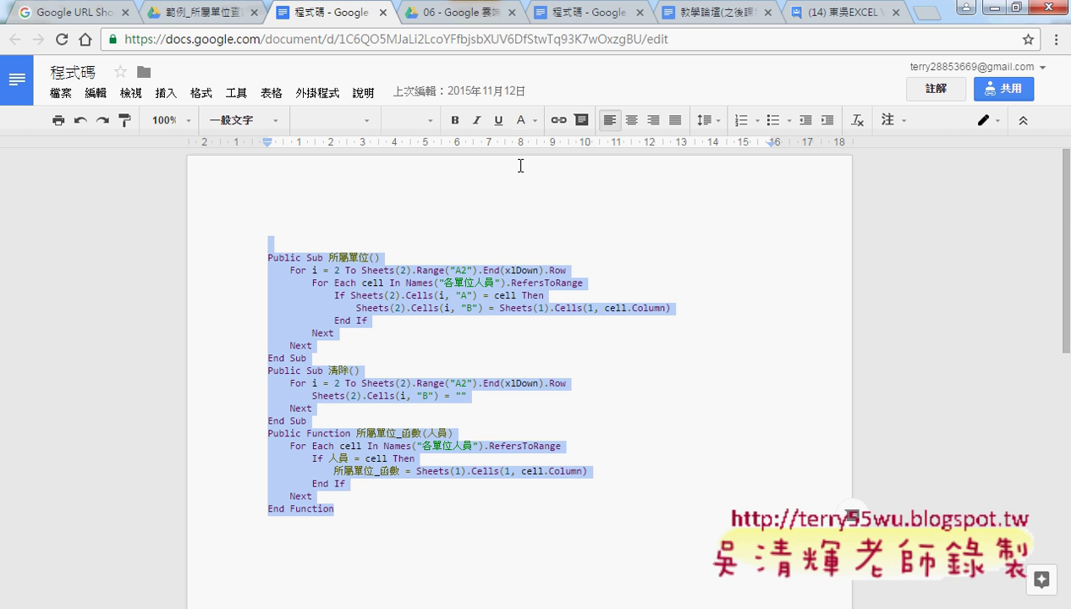
left_click(431, 127)
left_click(421, 237)
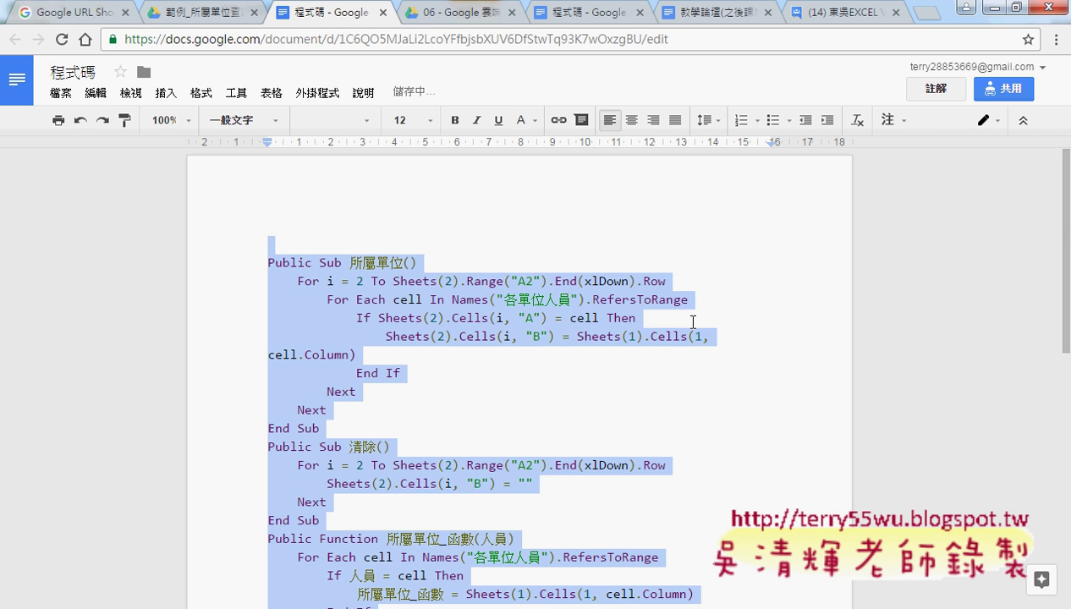
left_click(705, 332)
- Highlight the keywords Sub and Function in the code's procedure definitions
scroll(302, 206, "up", 1)
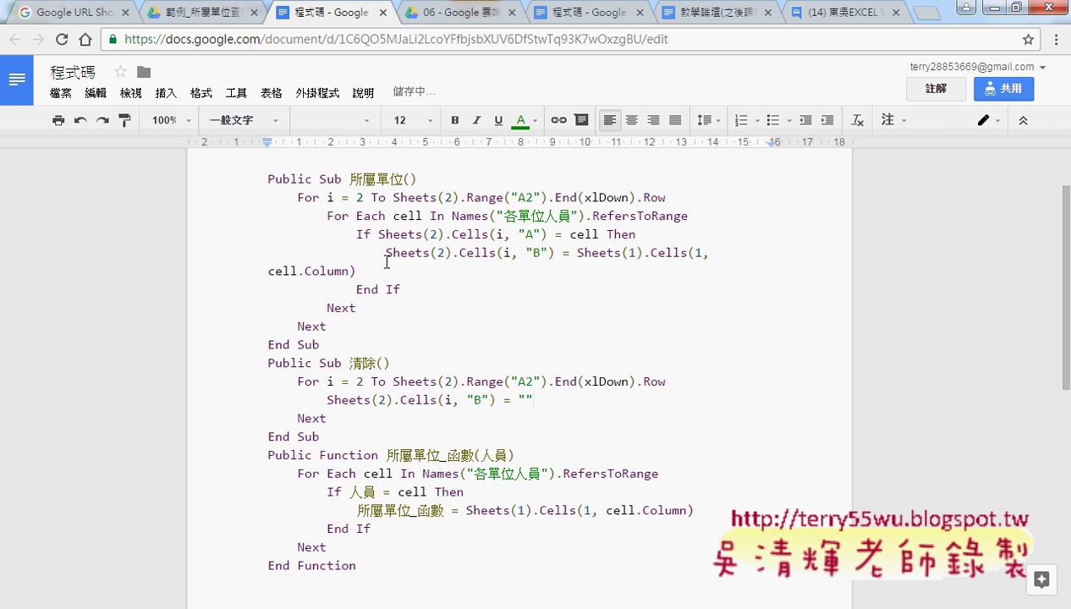
double_click(326, 180)
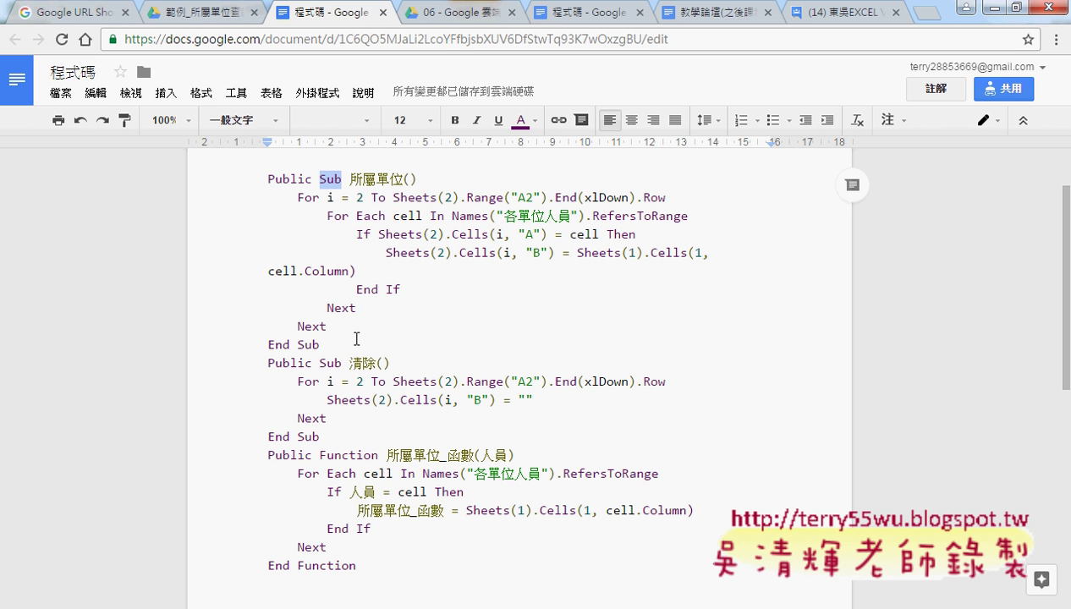
left_click(349, 363)
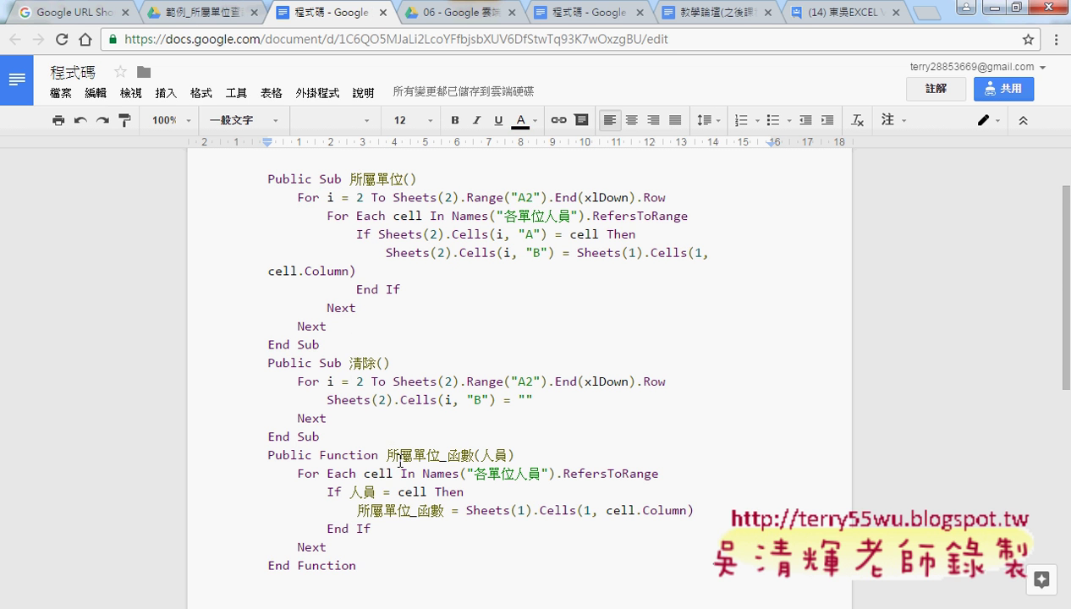
double_click(335, 457)
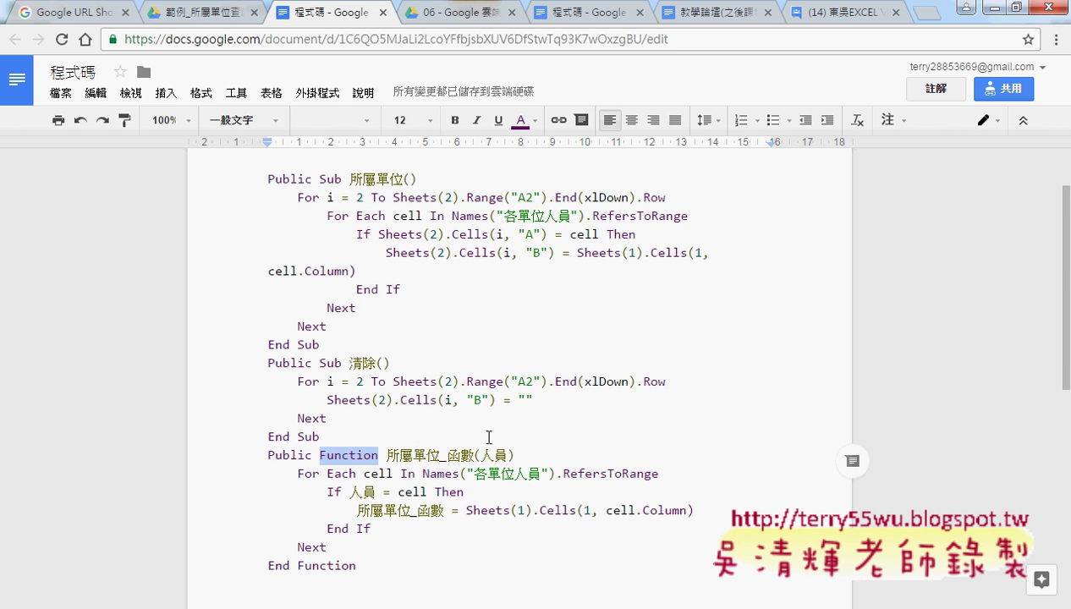
left_click(291, 608)
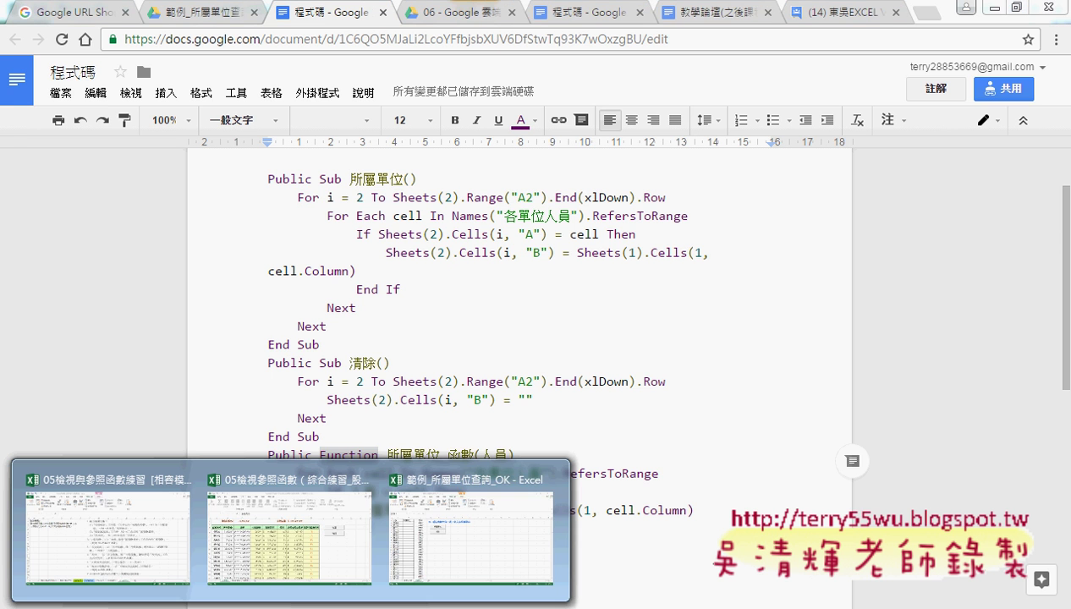
- In 範例_所屬單位查詢_OK, review the 各單位人員 member lists and A1:G1 unit headers, then open 所屬單位
left_click(459, 545)
left_click(120, 578)
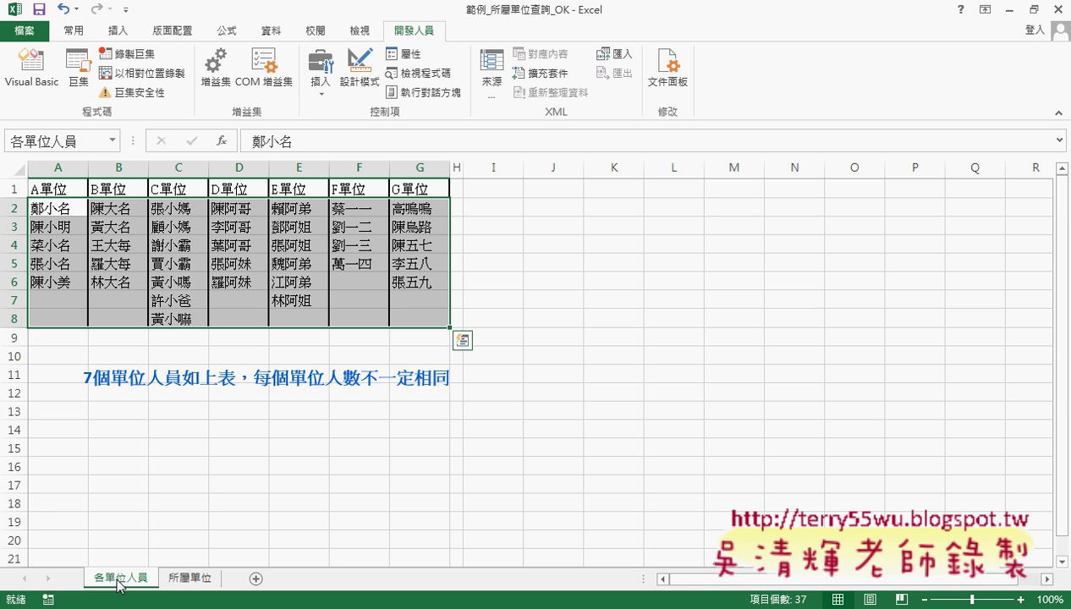
left_click_drag(53, 205, 53, 319)
left_click(57, 191)
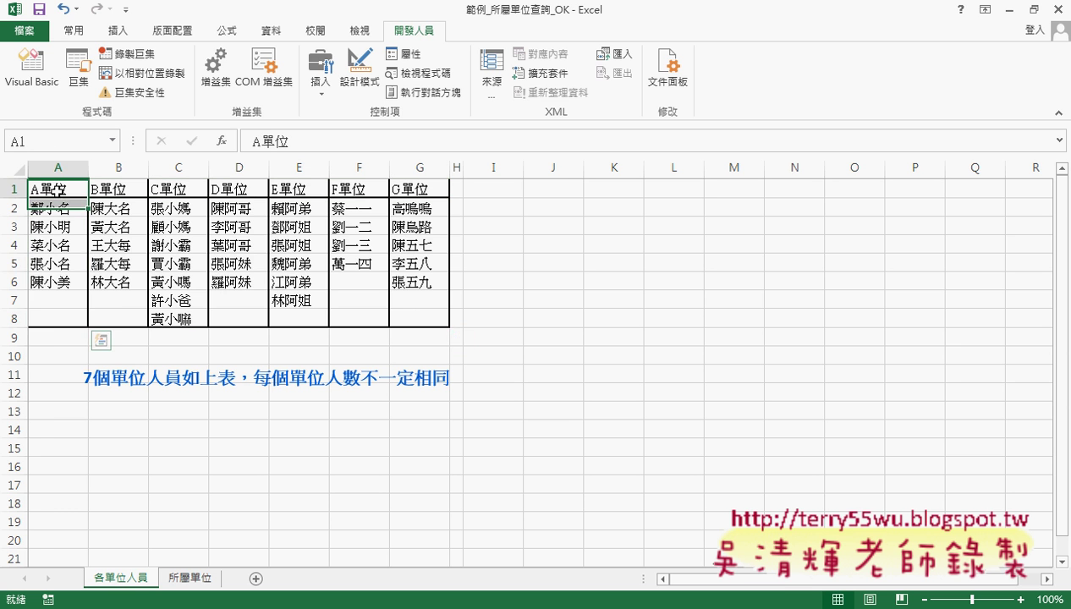
left_click(95, 188)
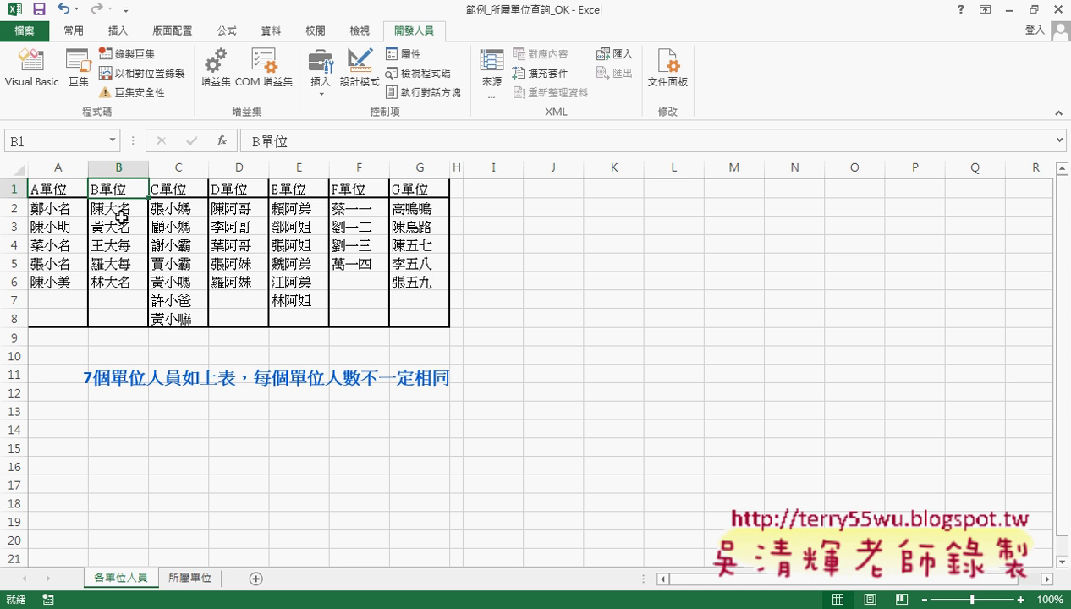
left_click_drag(121, 212, 117, 318)
left_click(123, 187)
left_click_drag(66, 188, 429, 190)
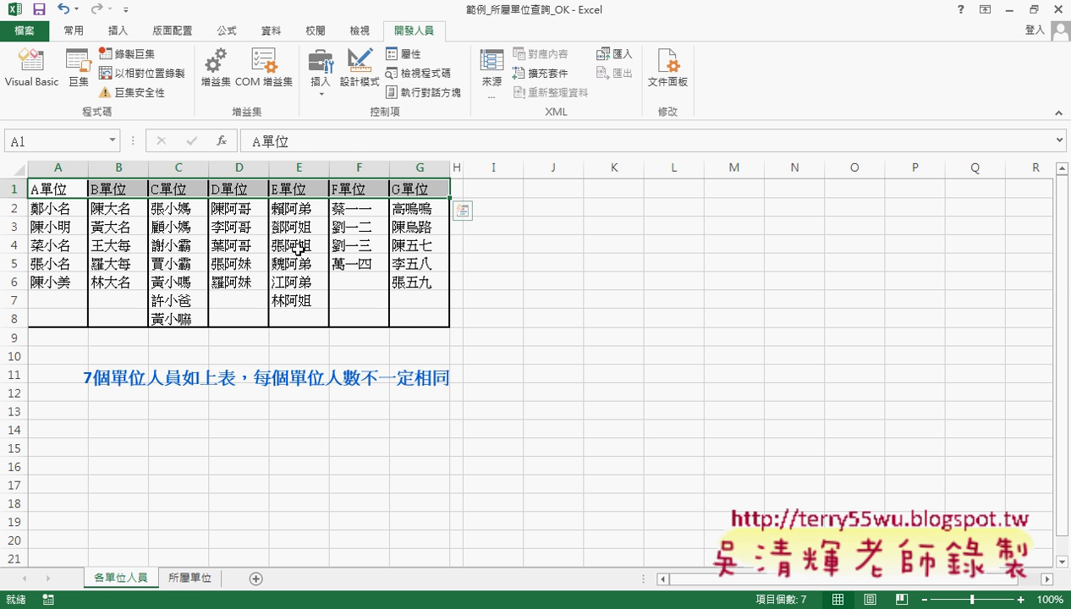
left_click(192, 579)
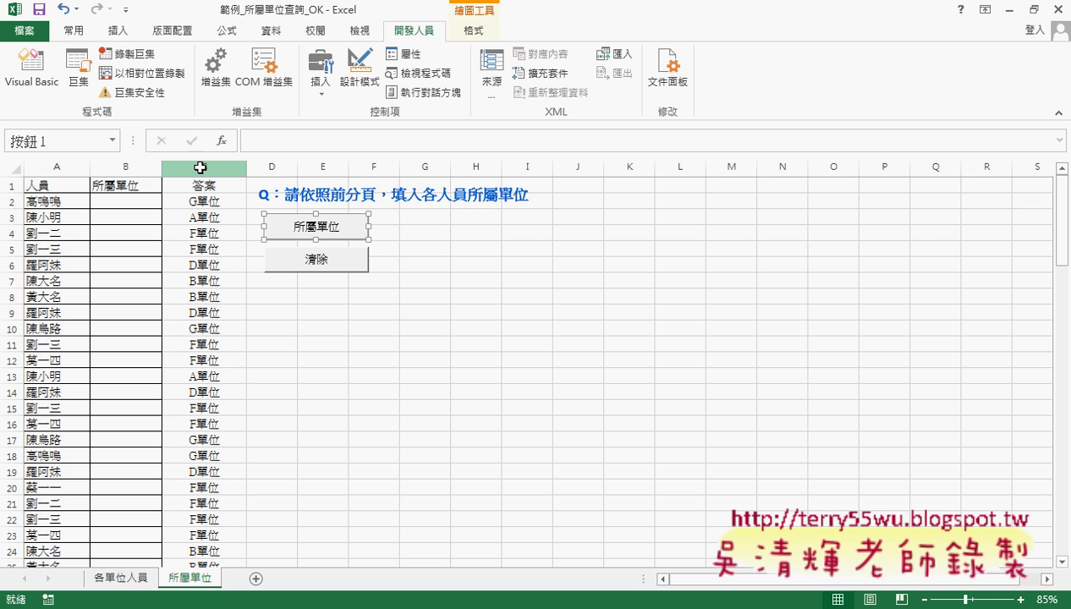
- On the 所屬單位 sheet, inspect the empty unit column from B2 and the names in column A
left_click(125, 203)
key("ctrl+shift+Down")
left_click(125, 203)
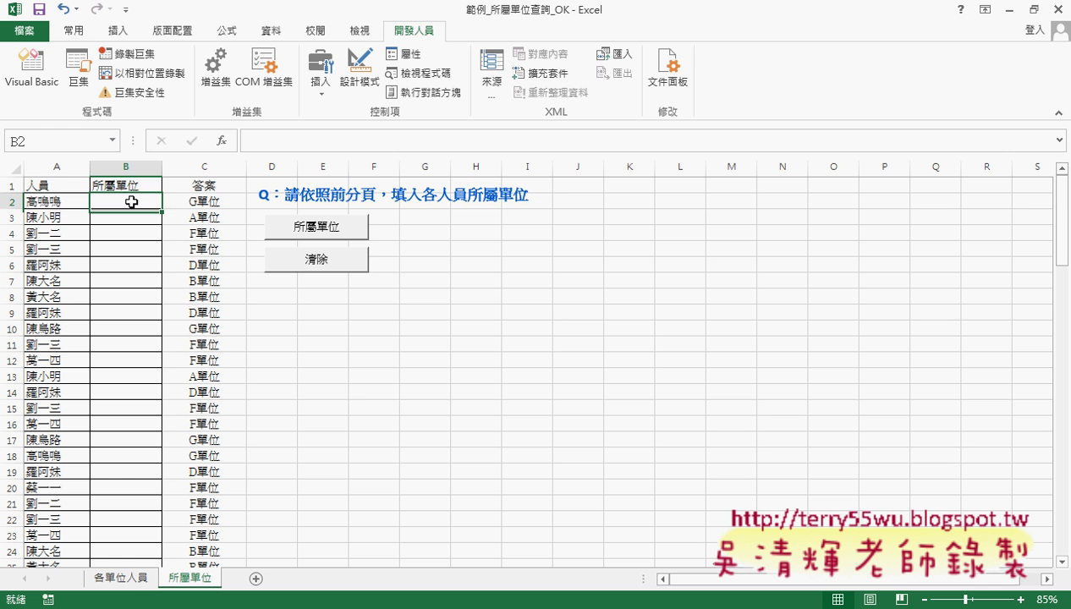
left_click(58, 203)
left_click(122, 202)
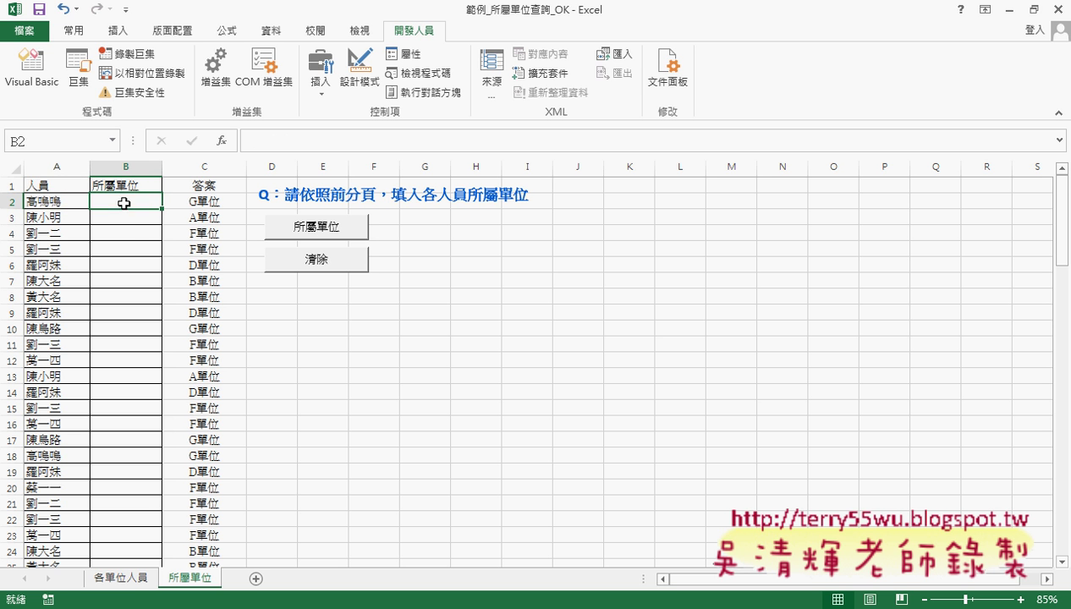
left_click(50, 206)
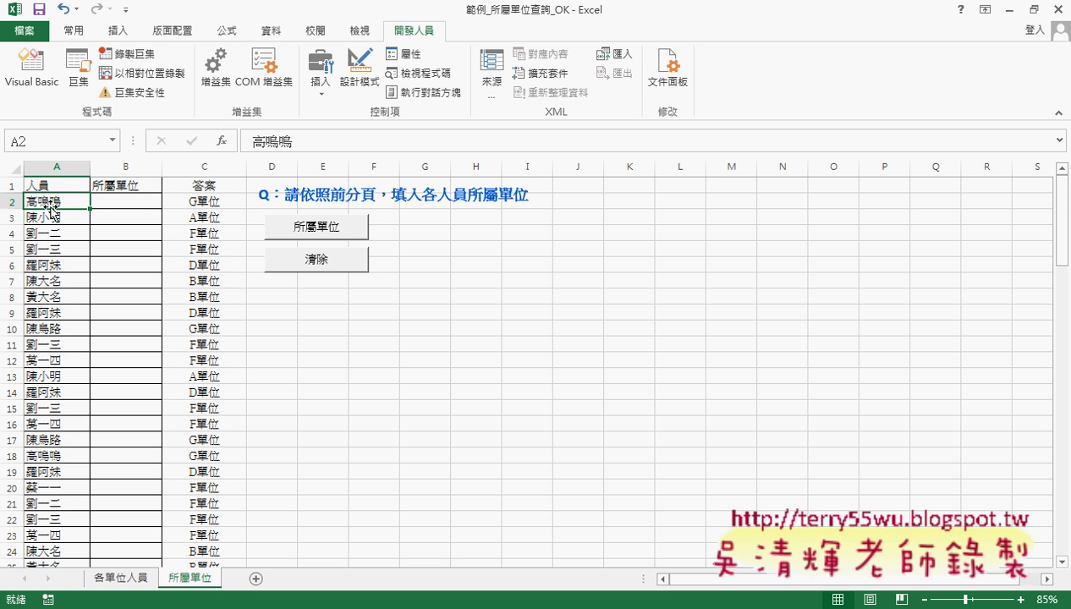
- Compare the G單位 header on 各單位人員 with names on 所屬單位, ending at A1 of 各單位人員
left_click(125, 579)
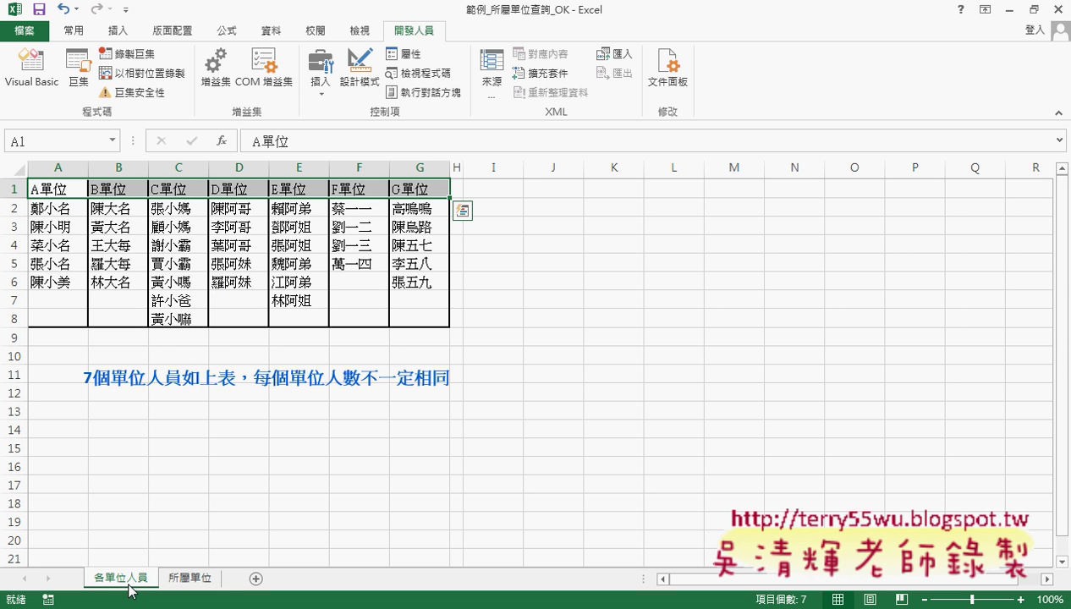
left_click(419, 191)
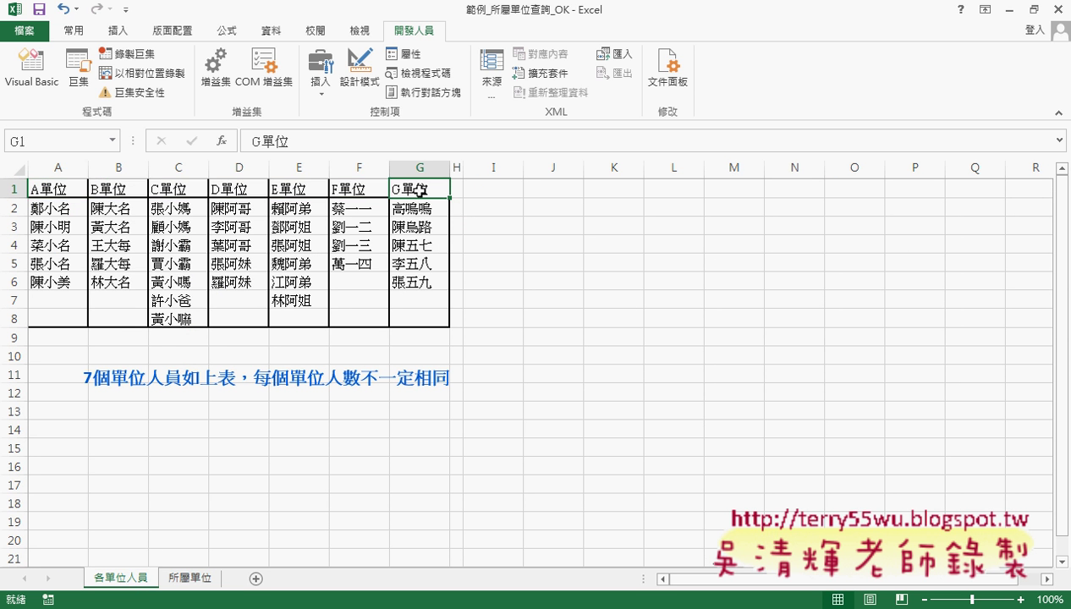
left_click(192, 578)
left_click(147, 205)
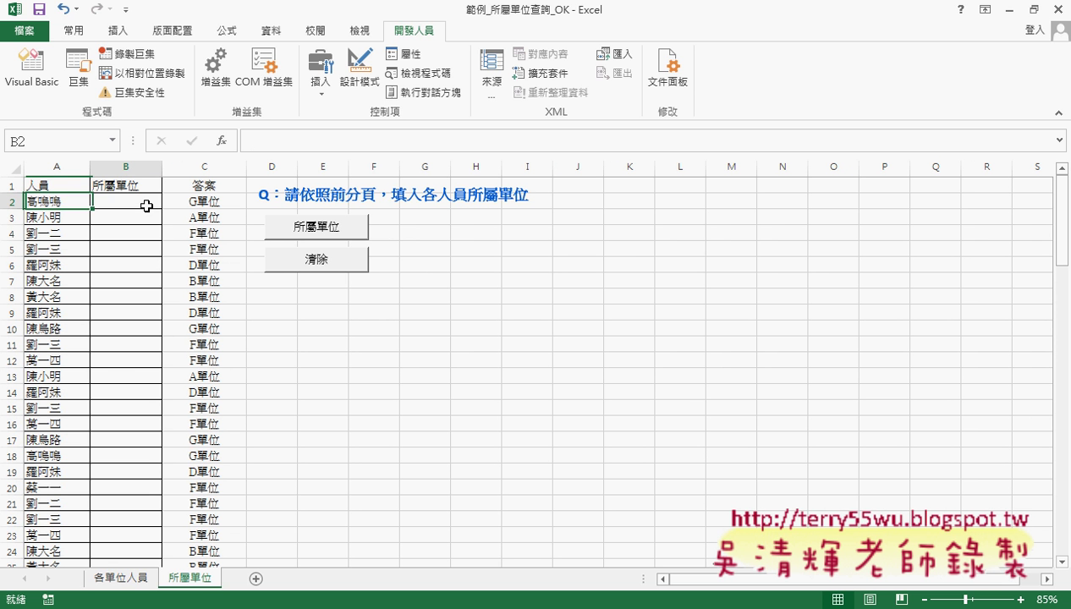
left_click(61, 219)
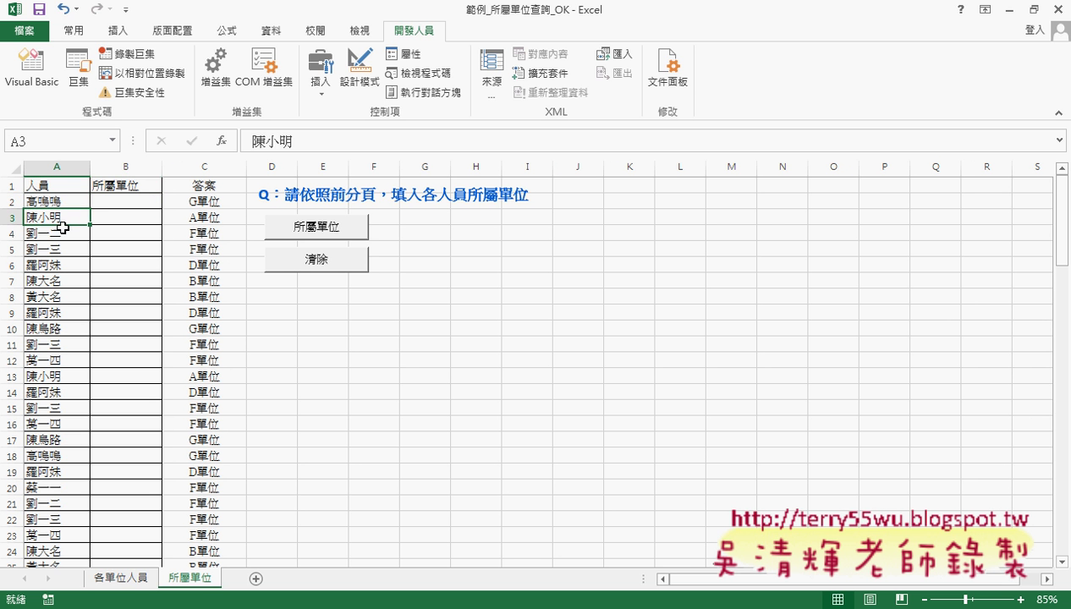
left_click(141, 583)
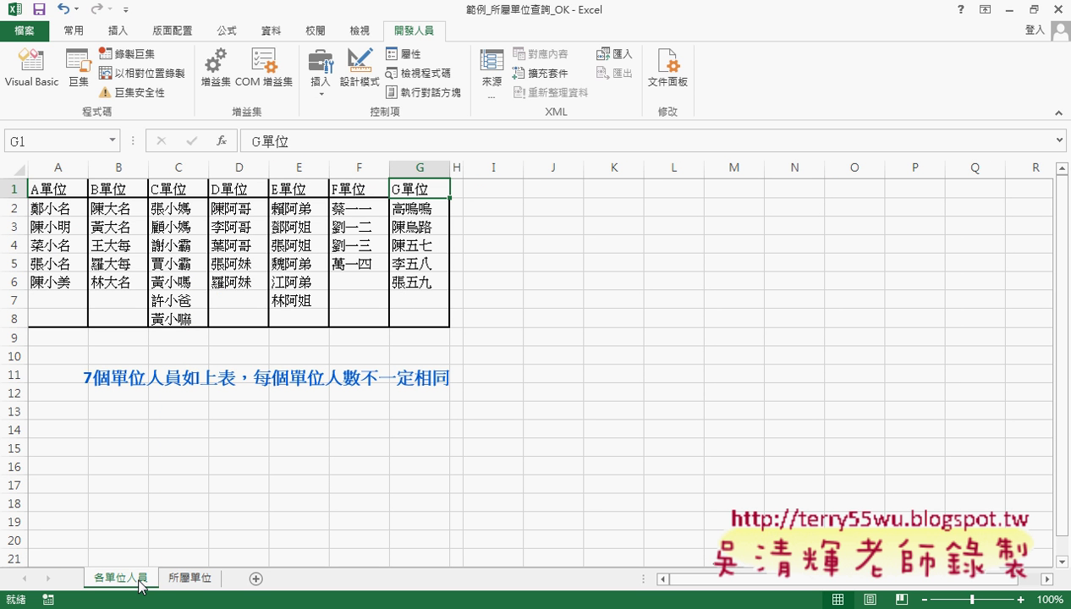
left_click(62, 189)
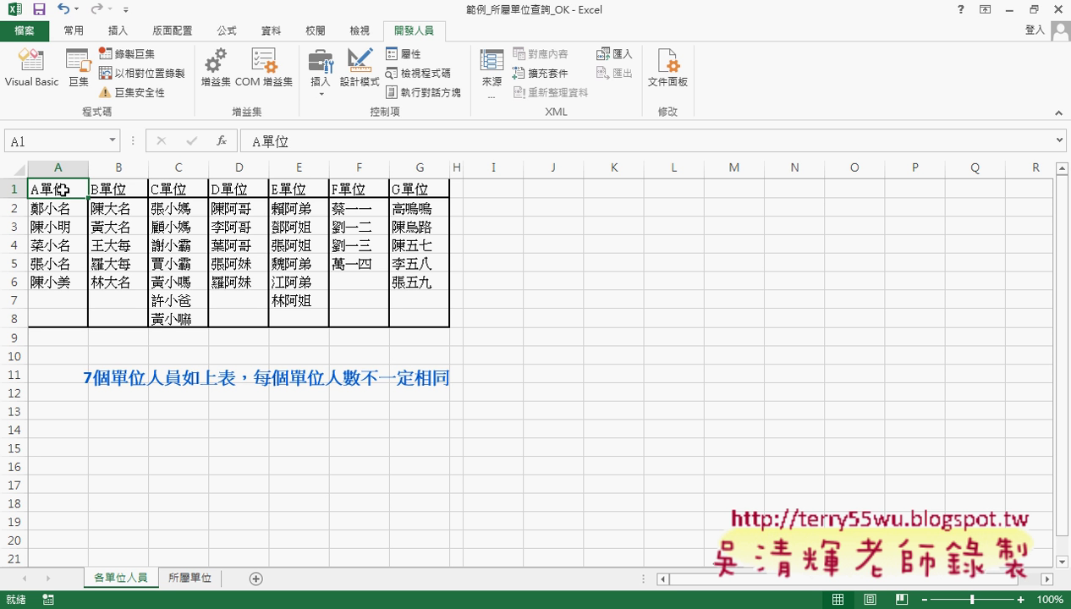
- Review the A單位 member names on 各單位人員 before moving to the 所屬單位 sheet
left_click_drag(61, 208, 64, 320)
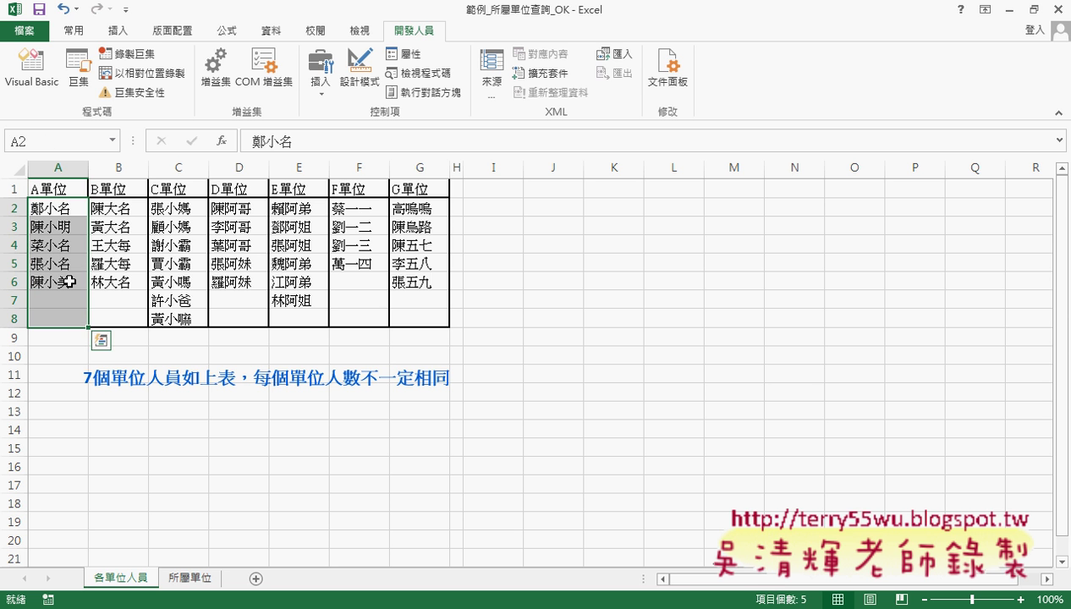
left_click(64, 187)
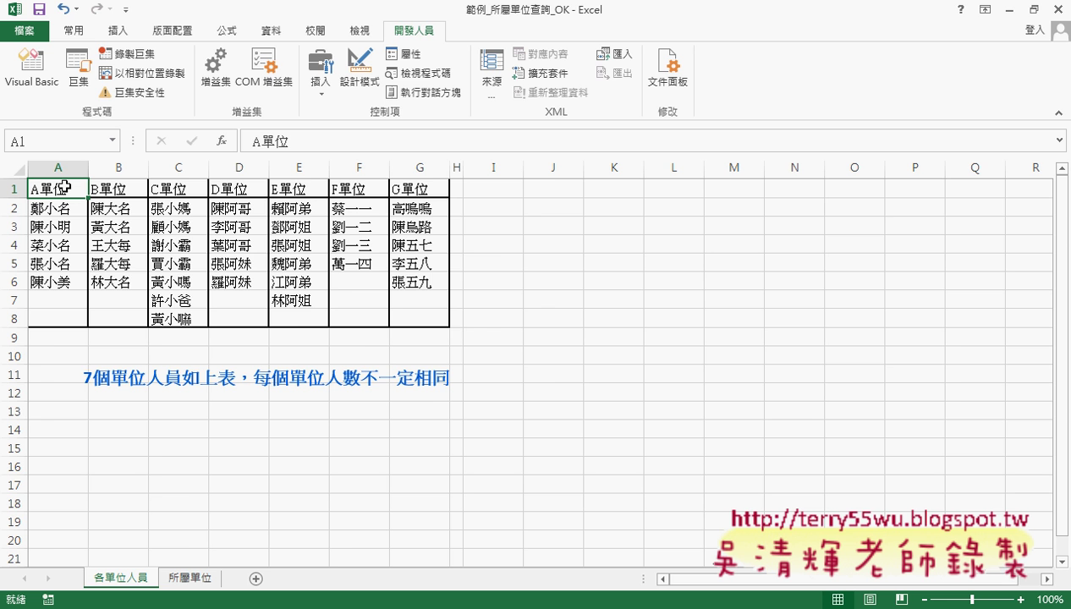
left_click(188, 578)
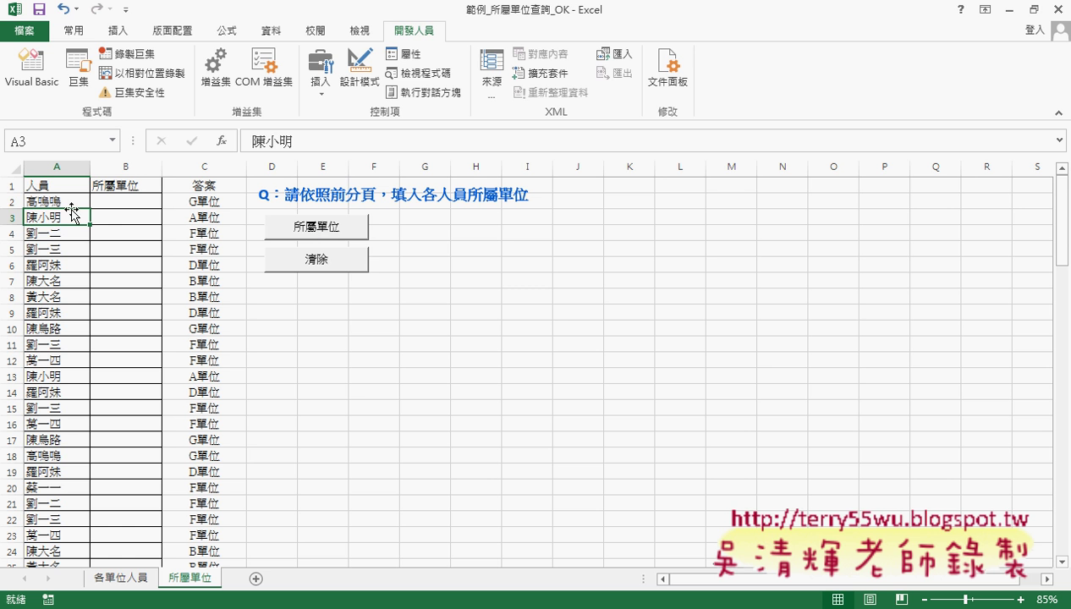
left_click(49, 200)
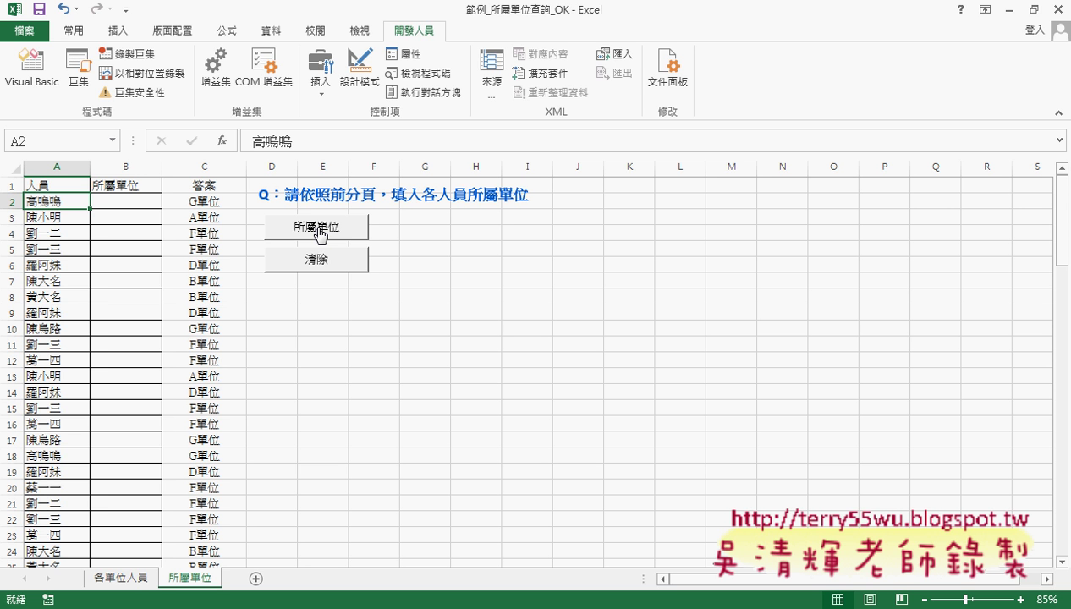
left_click(321, 236)
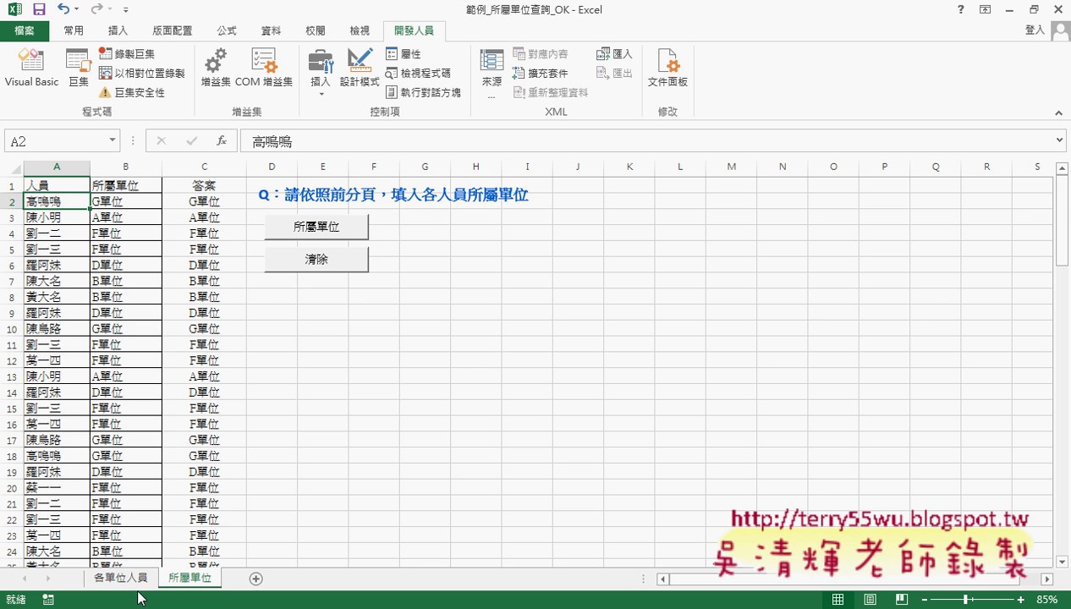
left_click(121, 579)
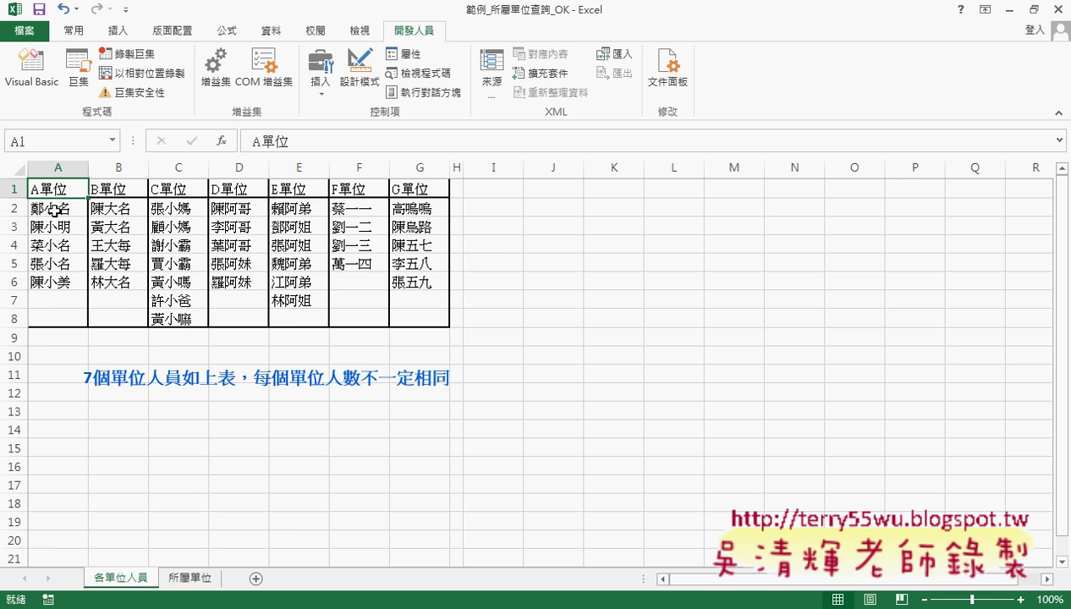
left_click(190, 575)
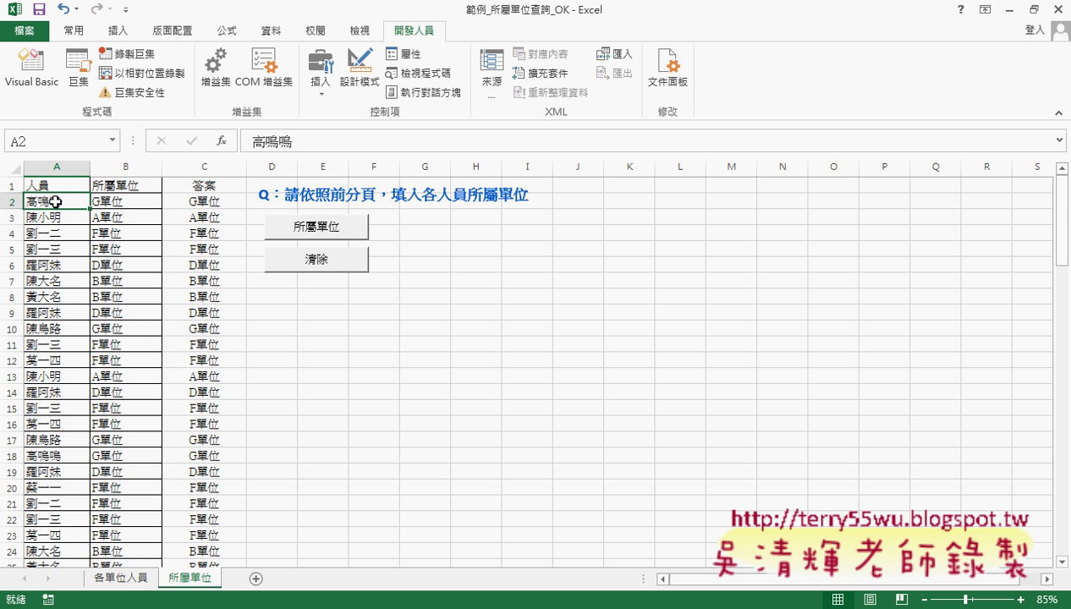
left_click(119, 577)
left_click_drag(53, 208, 408, 329)
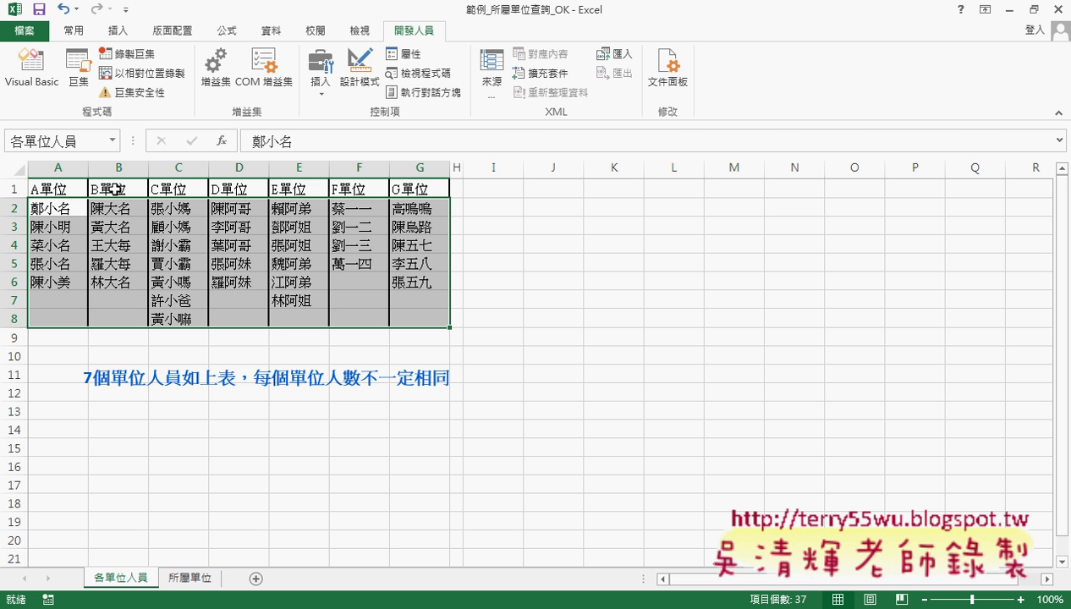
left_click(190, 579)
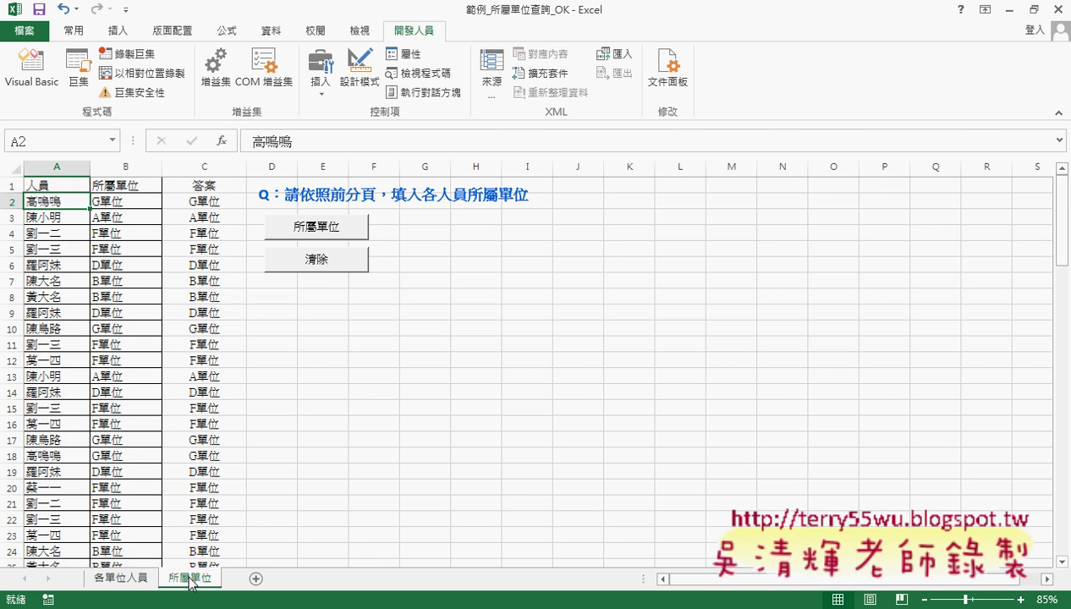
- Clear column B, then enter =所屬單位_函數(A2) in B2 through the Insert Function dialog
left_click(339, 264)
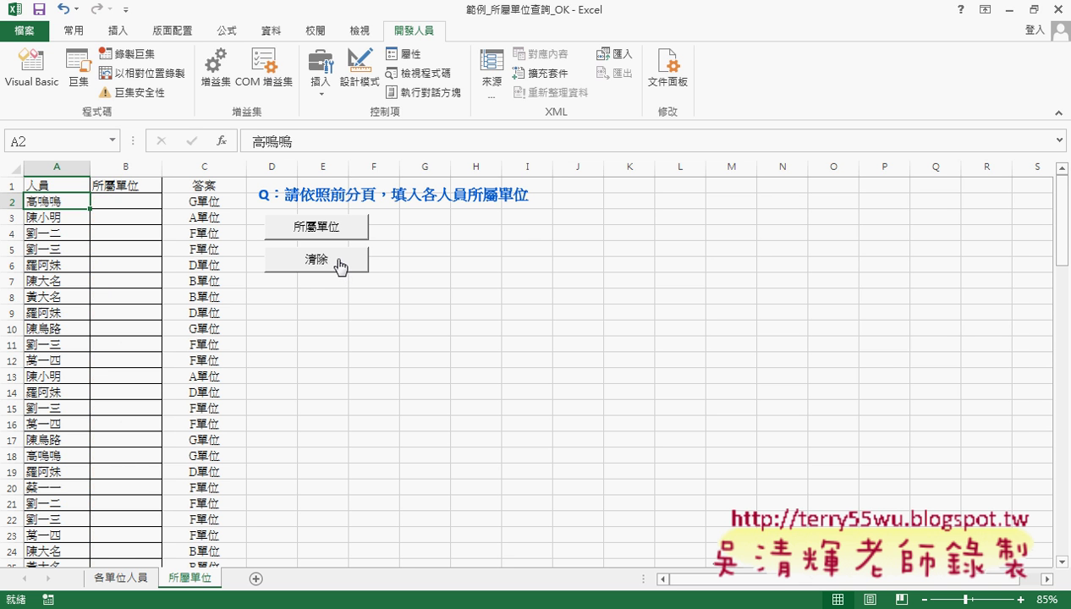
left_click(140, 207)
left_click(222, 141)
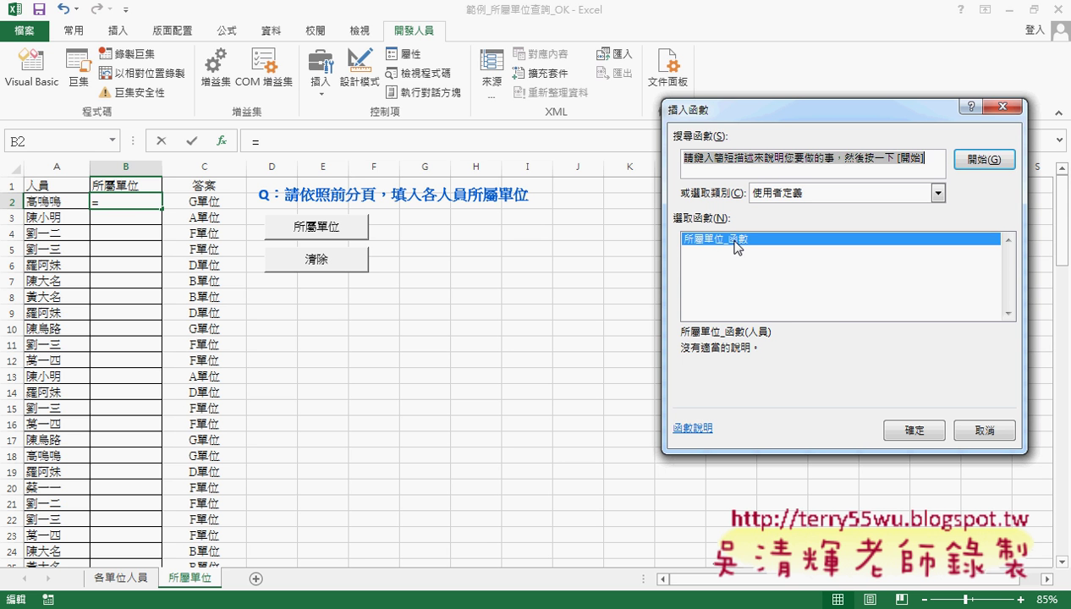
left_click(919, 431)
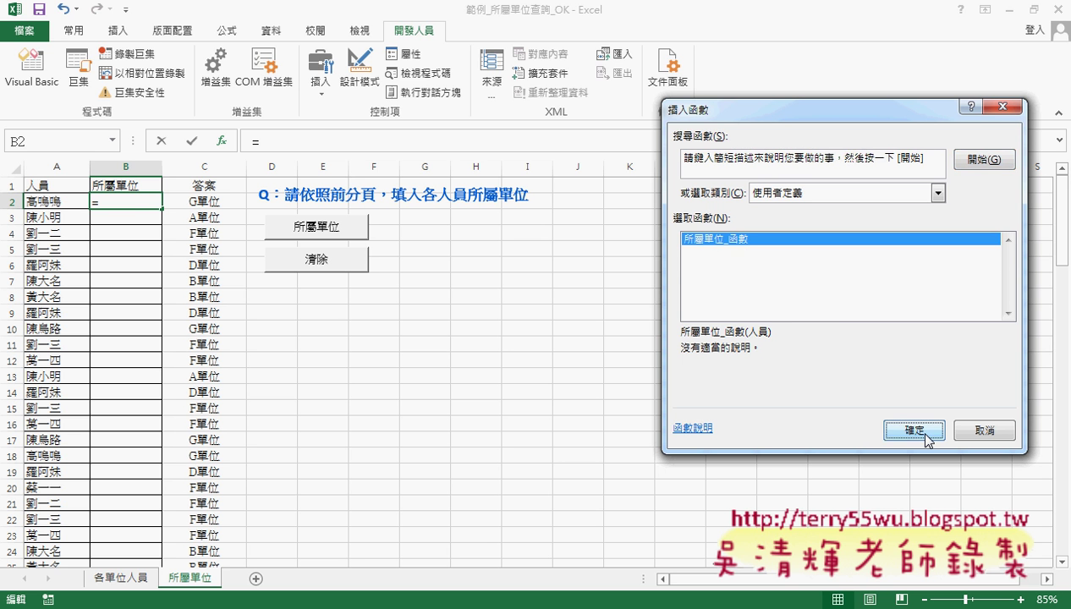
left_click(49, 202)
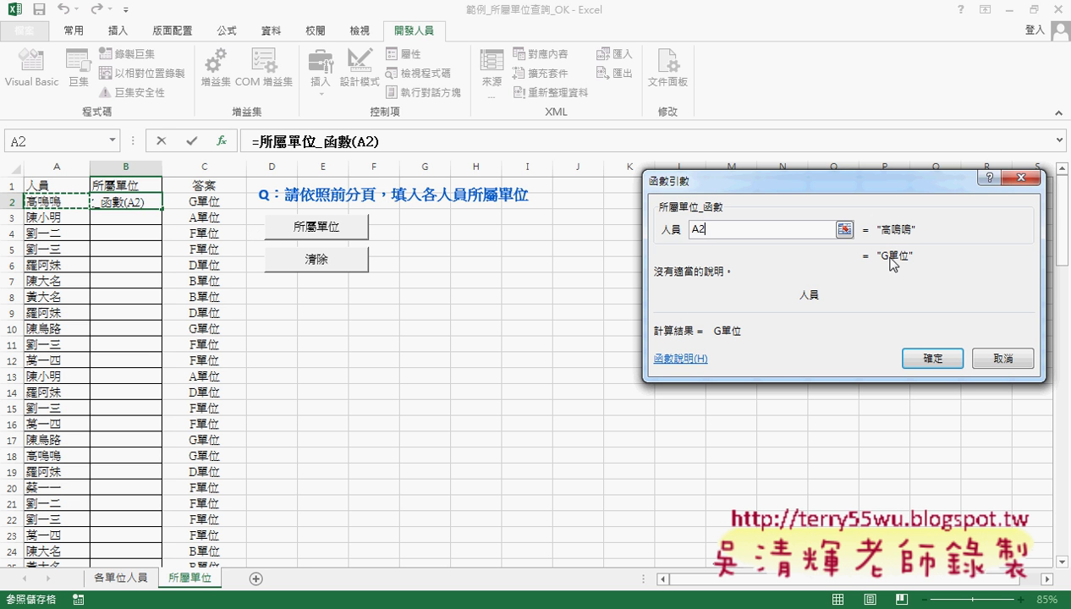
left_click(929, 351)
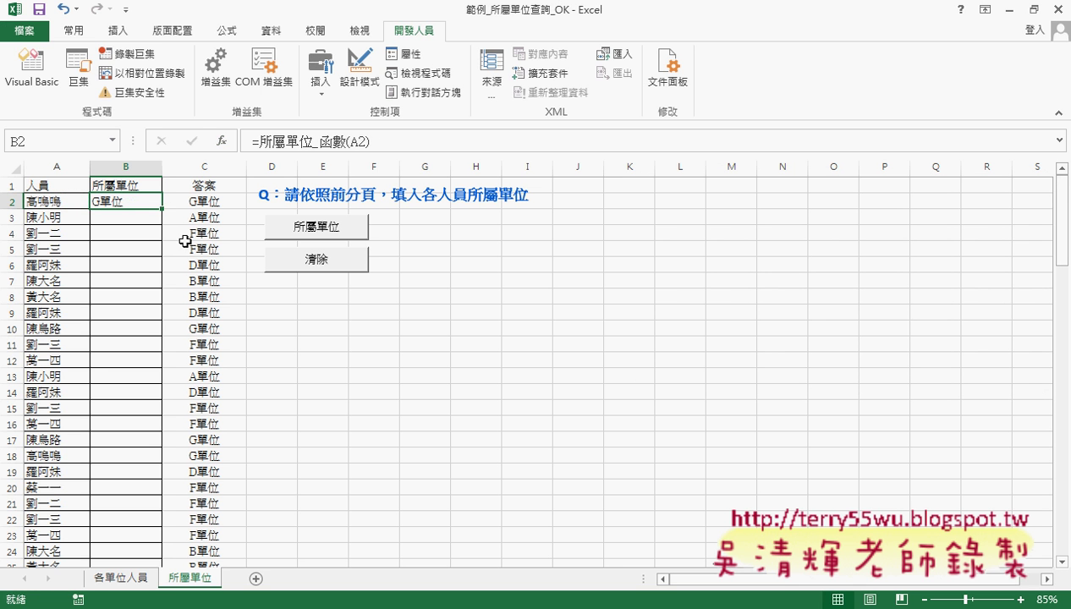
- Fill B2's 所屬單位_函數 formula down the list, then empty column B with the 清除 button
double_click(161, 209)
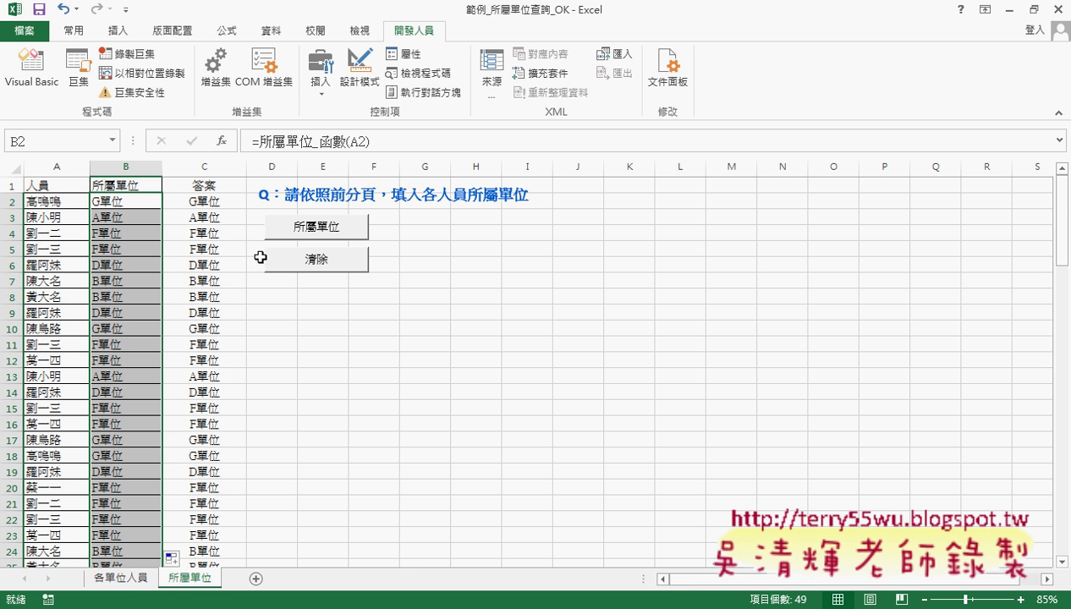
left_click(300, 262)
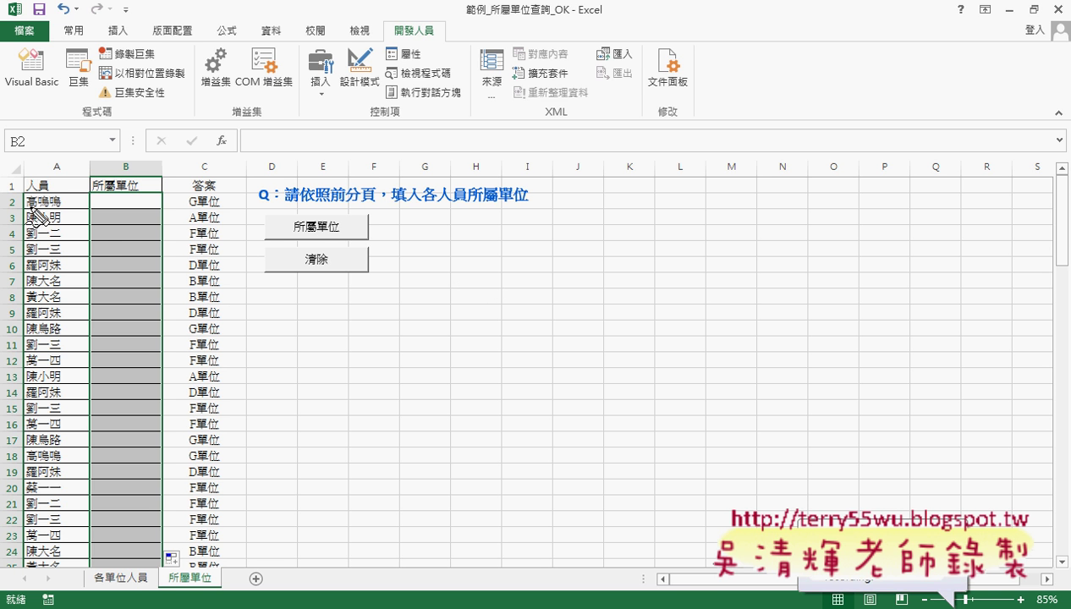
mouse_move(7, 210)
left_mouse_down()
mouse_move(44, 207)
mouse_move(50, 288)
left_mouse_up()
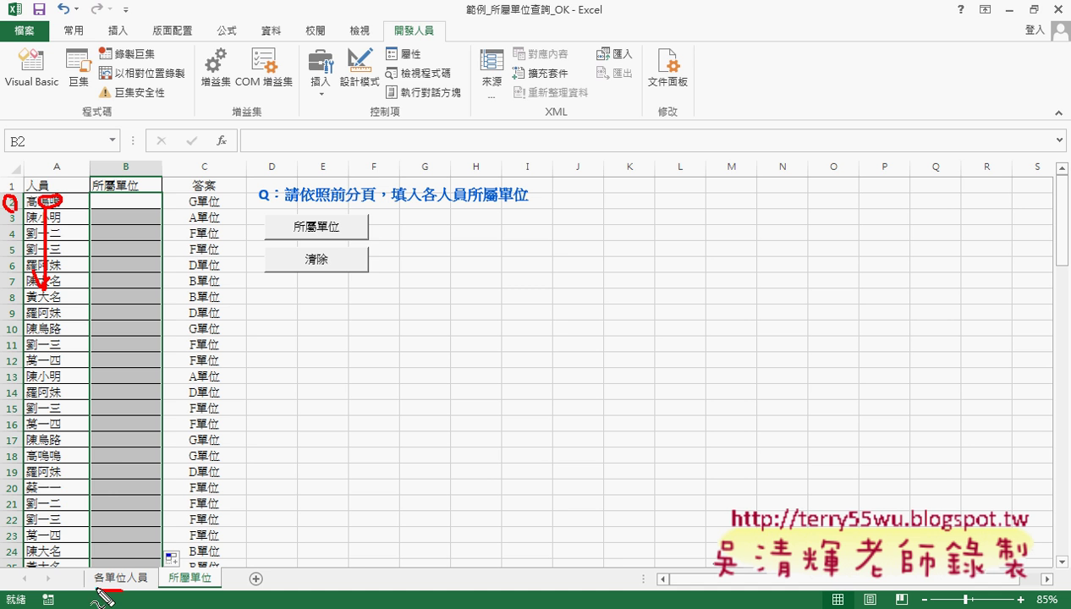
left_click_drag(127, 594, 151, 582)
left_click_drag(136, 503, 127, 558)
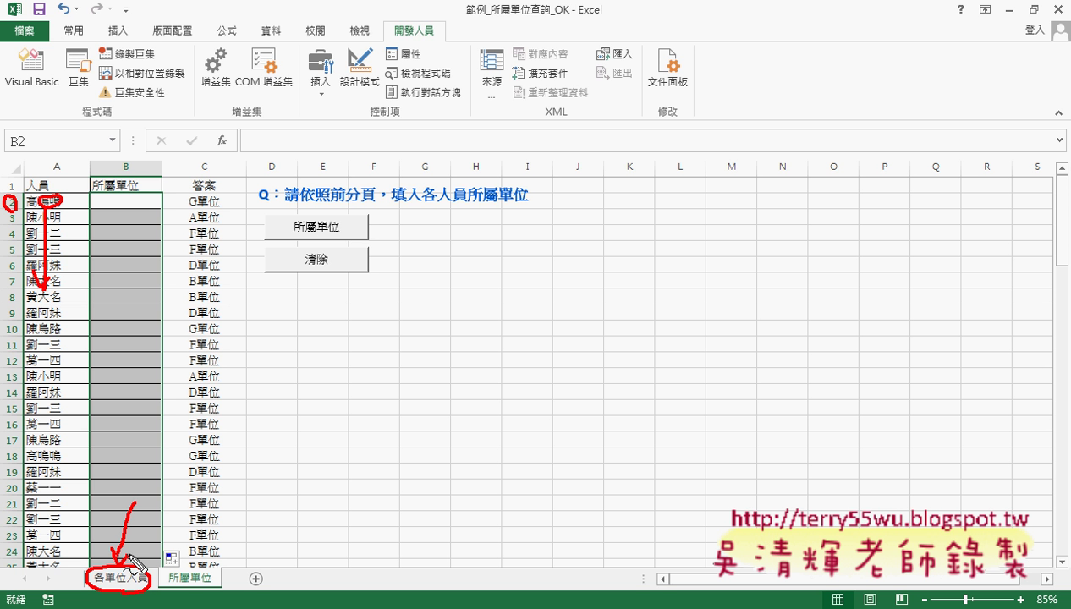
- Open the 所屬單位 button's macro code via Assign Macro > Edit and move the code window aside
key("Escape")
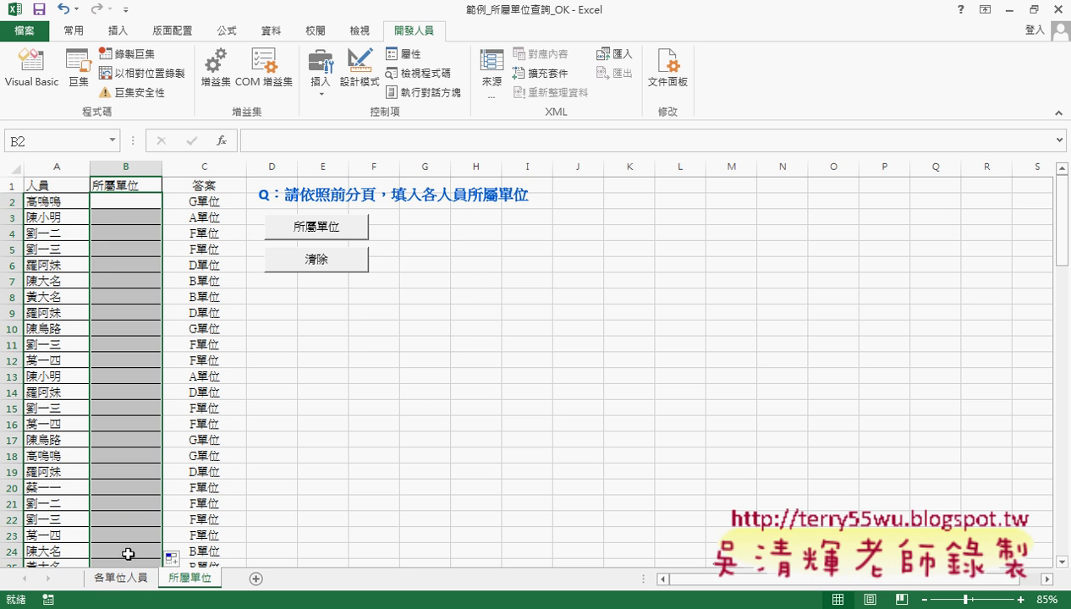
right_click(348, 234)
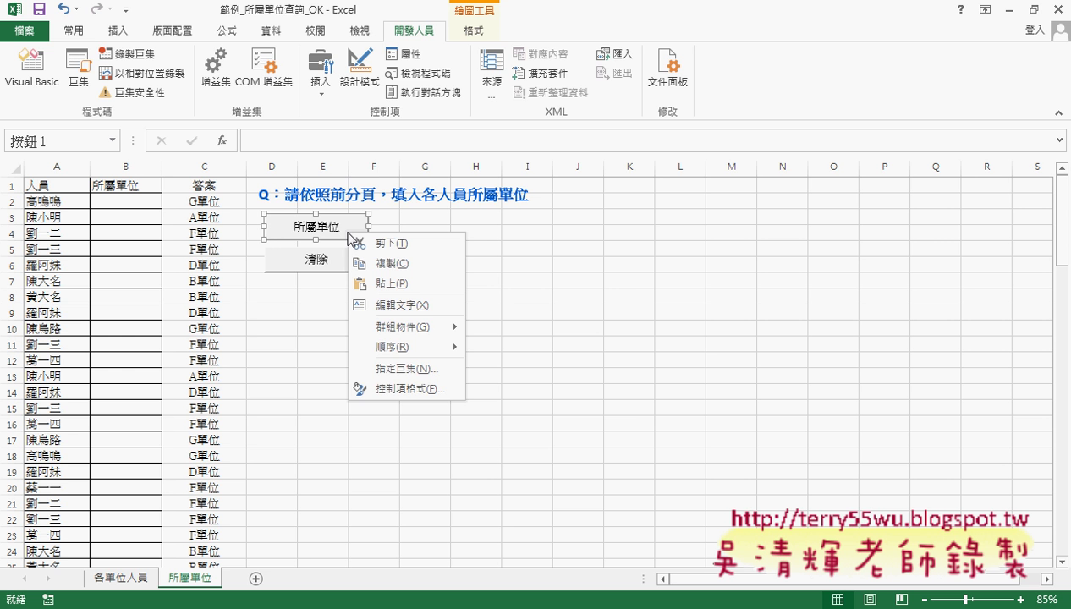
left_click(407, 371)
left_click(579, 237)
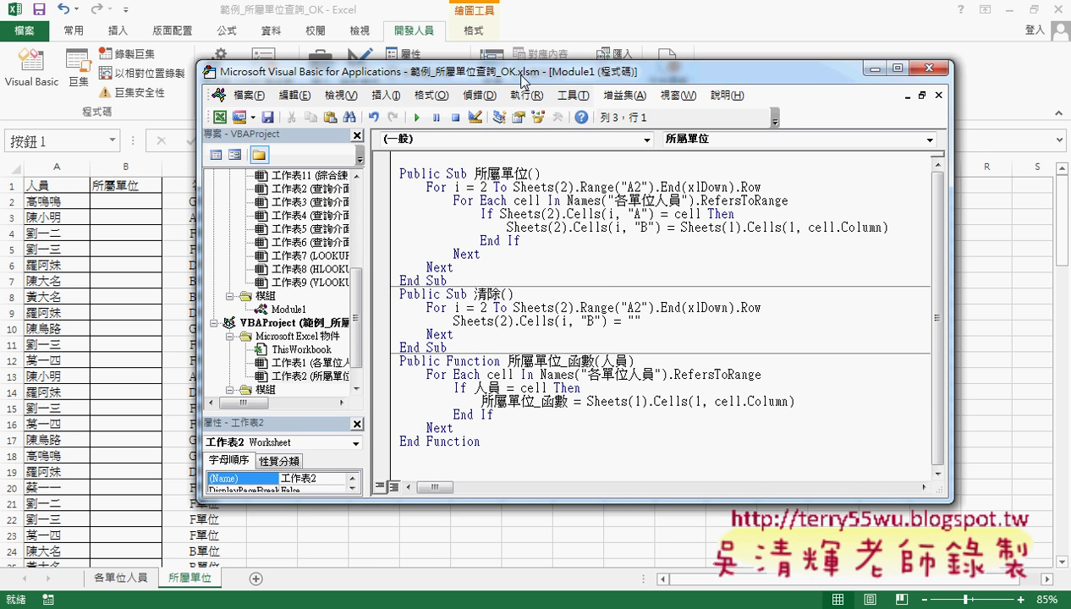
left_click_drag(522, 82, 671, 77)
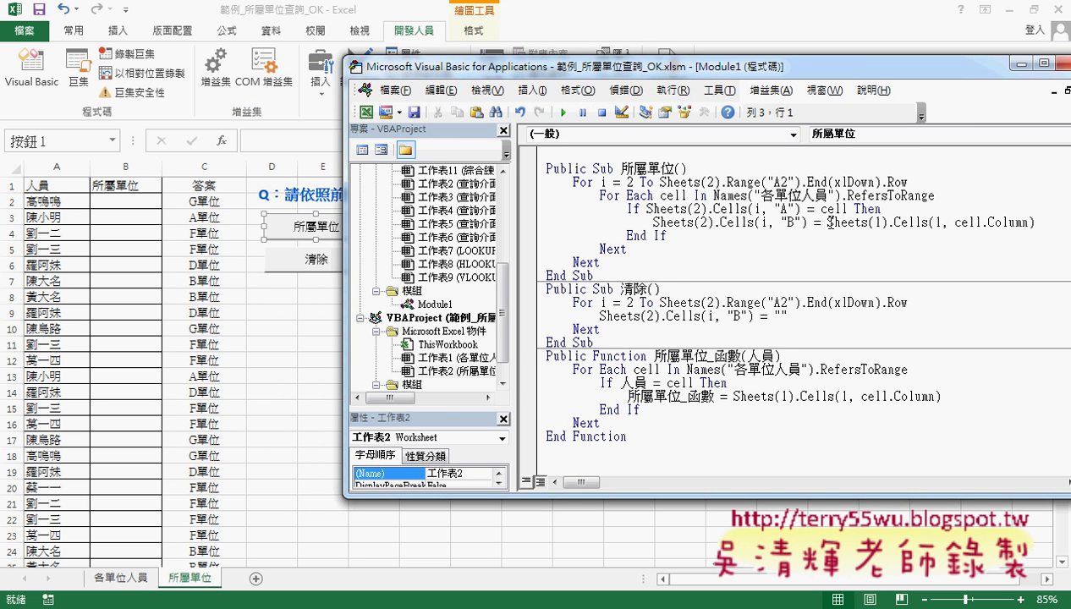
- Point out the header row 1 and cell.Column in the lookup, then the For Each and If lines
double_click(937, 223)
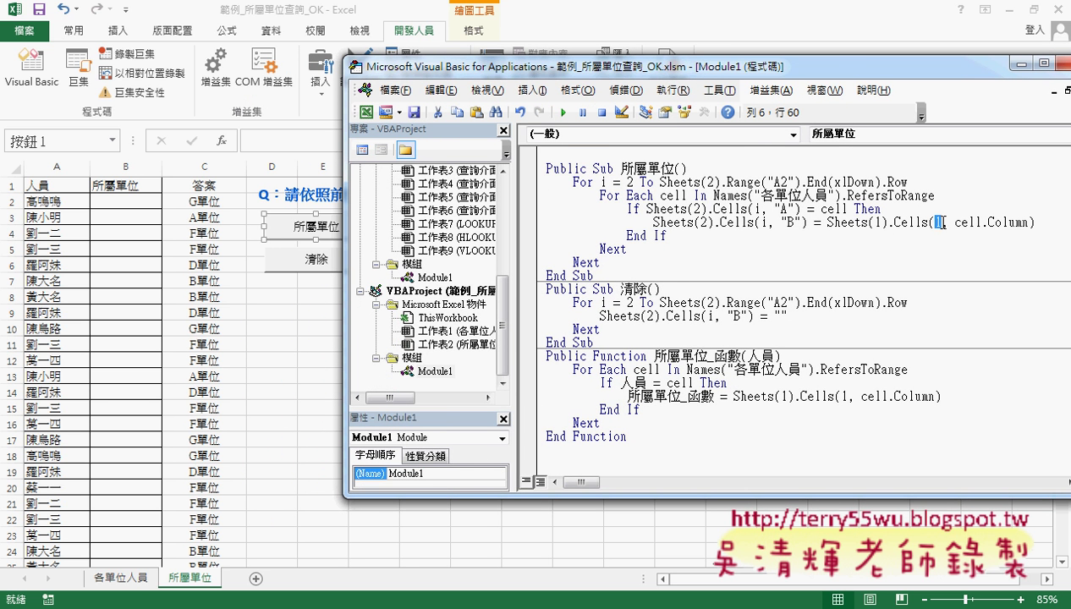
left_click_drag(961, 222, 1029, 222)
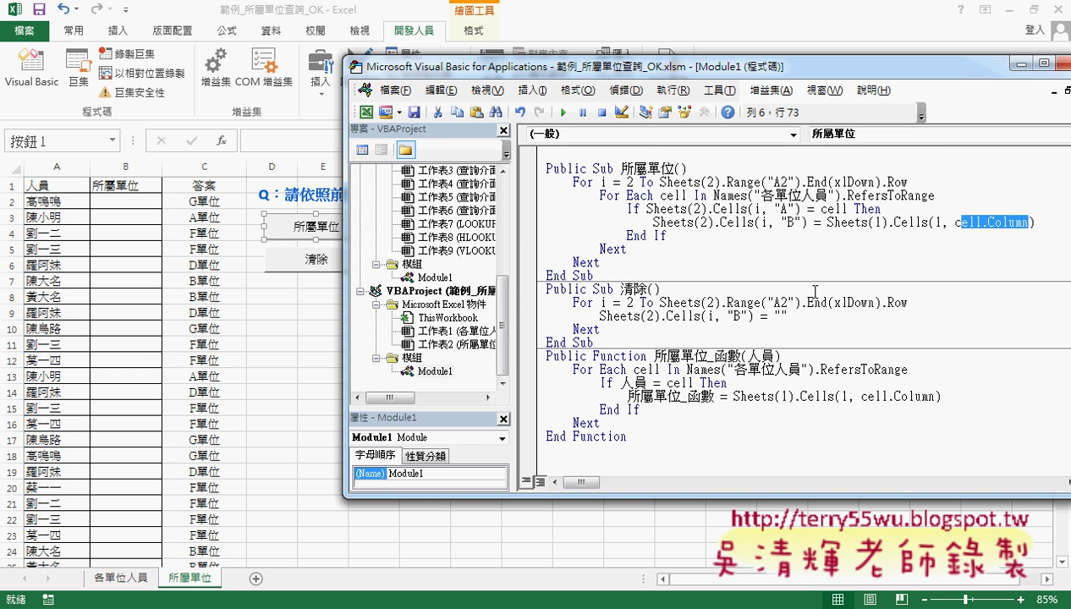
left_click(581, 184)
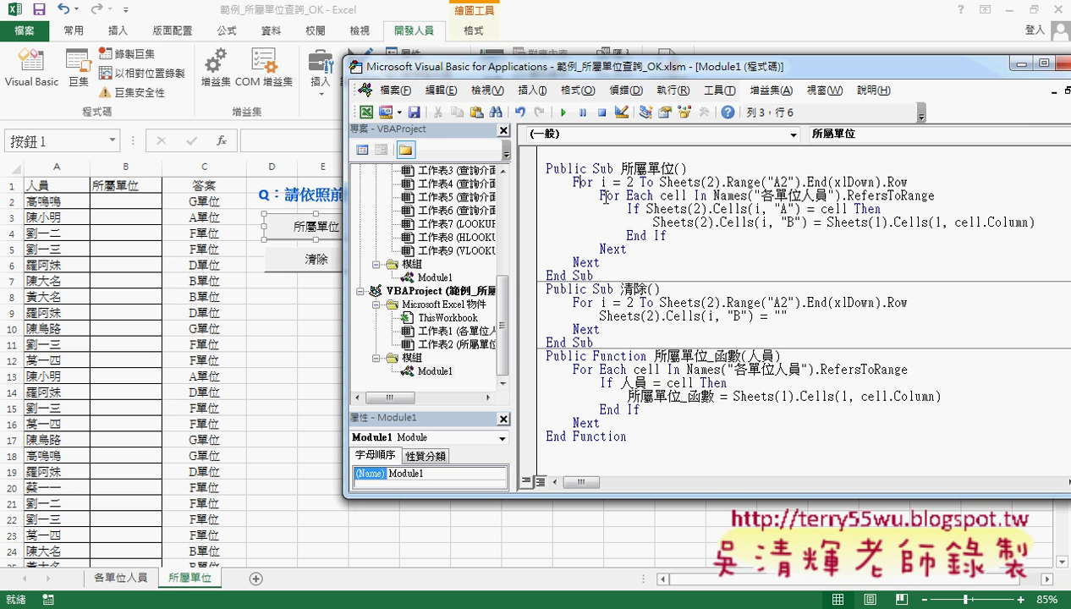
left_click(606, 197)
left_click(634, 210)
- Highlight the loop bounds 2 to Sheets(2).Range("A2").End(xlDown).Row, plus Names and 各單位人員
double_click(629, 182)
left_click_drag(655, 182, 908, 182)
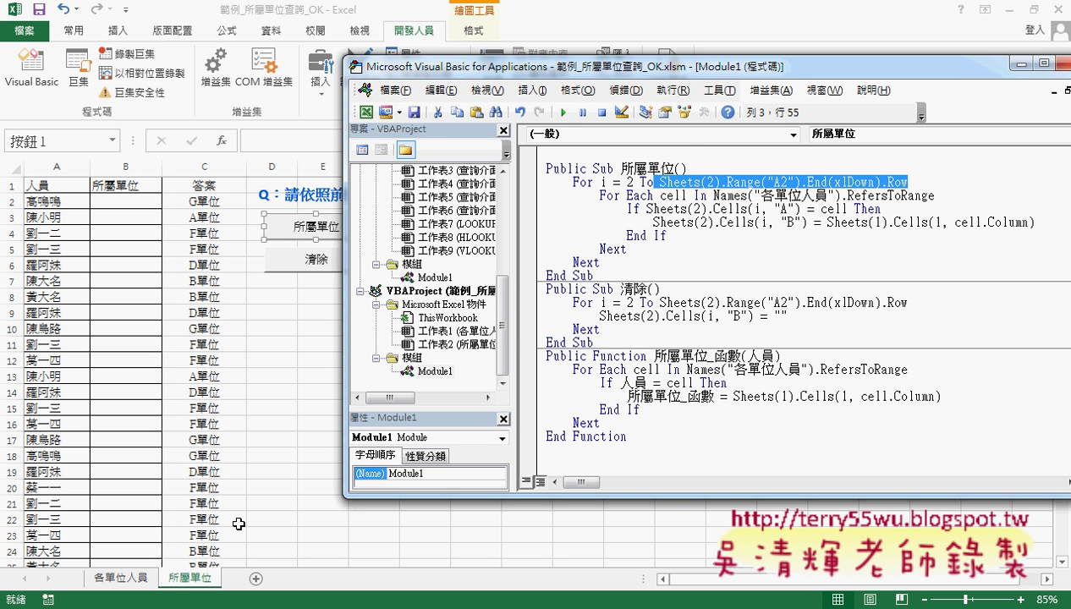
left_click(661, 182)
left_click_drag(661, 182, 720, 182)
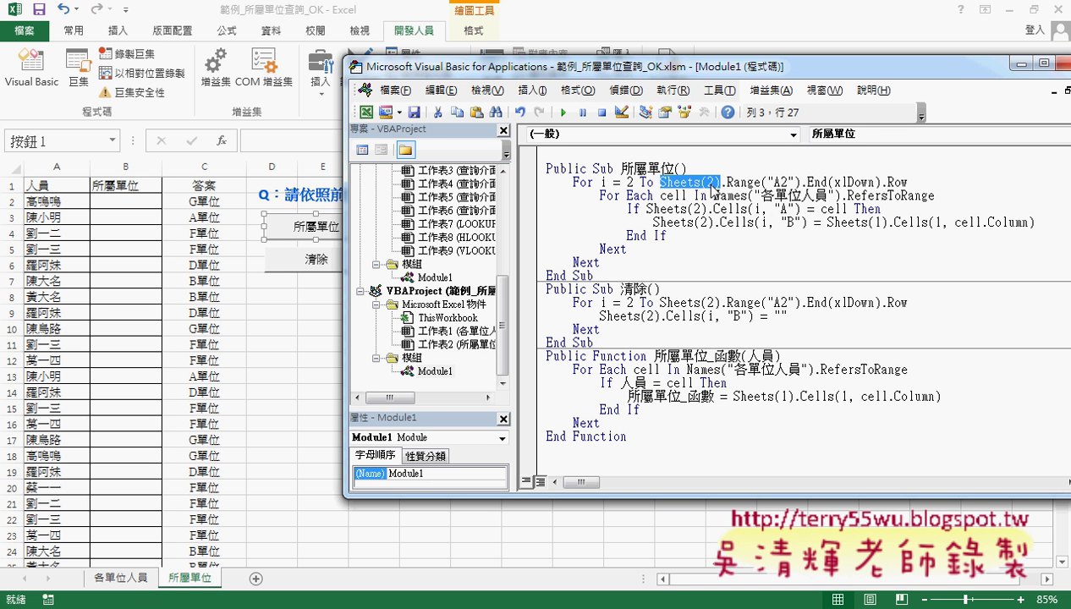
left_click_drag(725, 182, 922, 179)
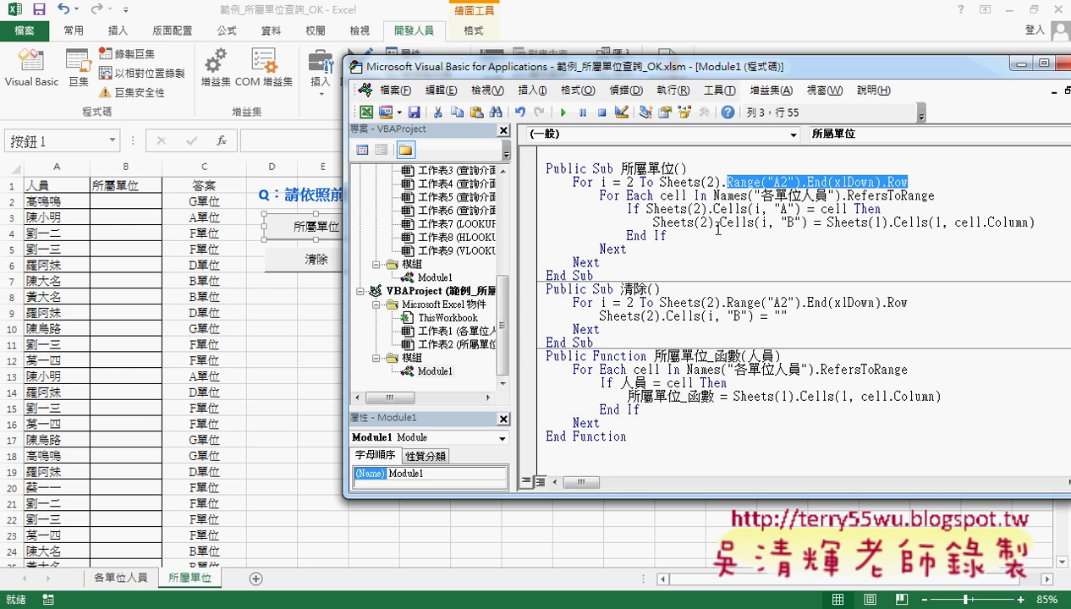
left_click_drag(714, 196, 747, 196)
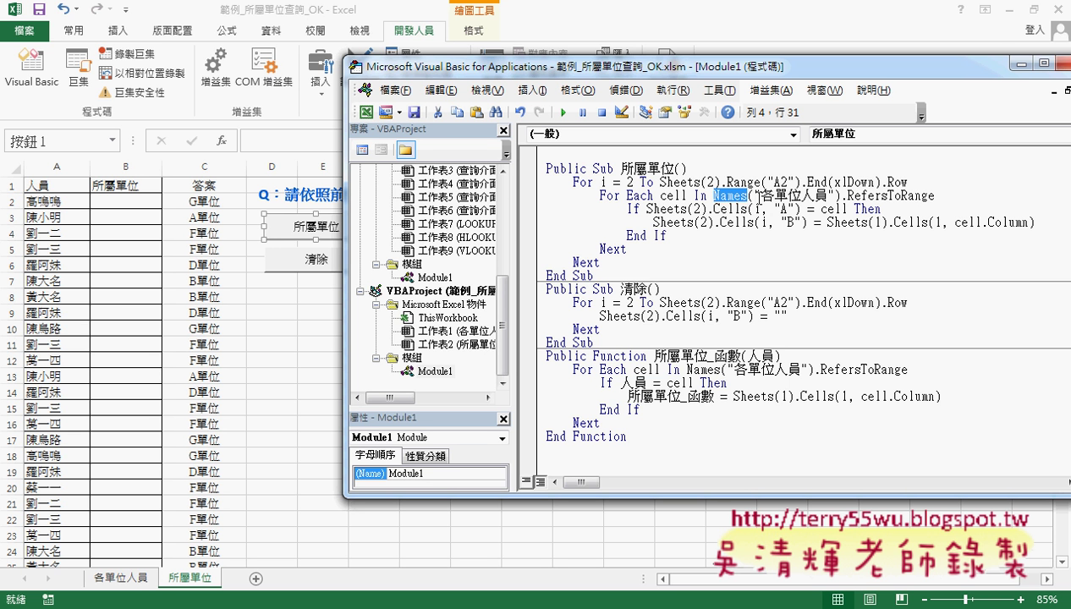
left_click_drag(760, 196, 829, 196)
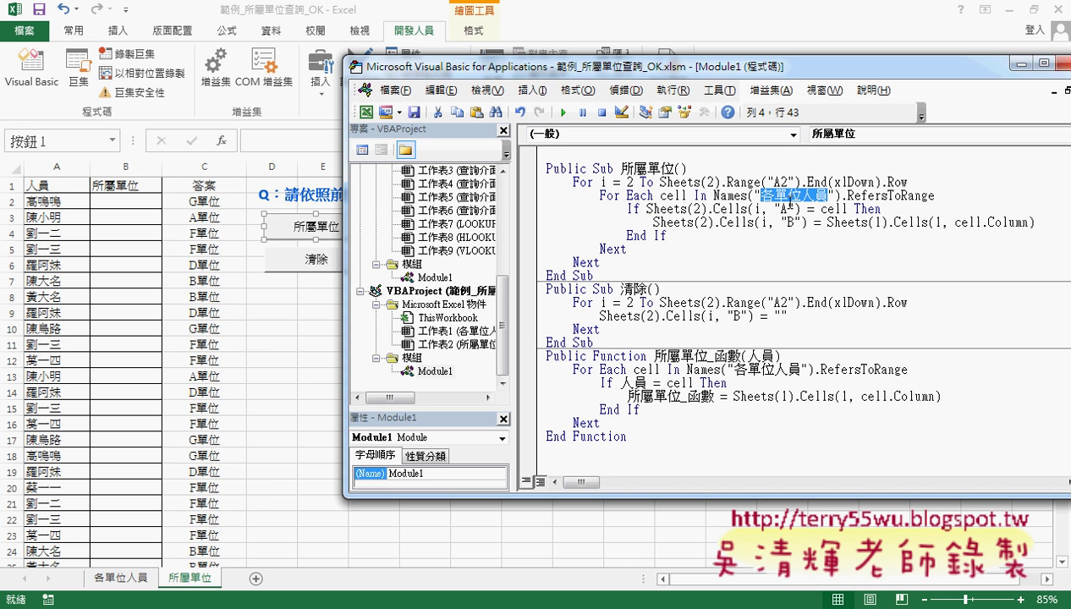
left_click(130, 579)
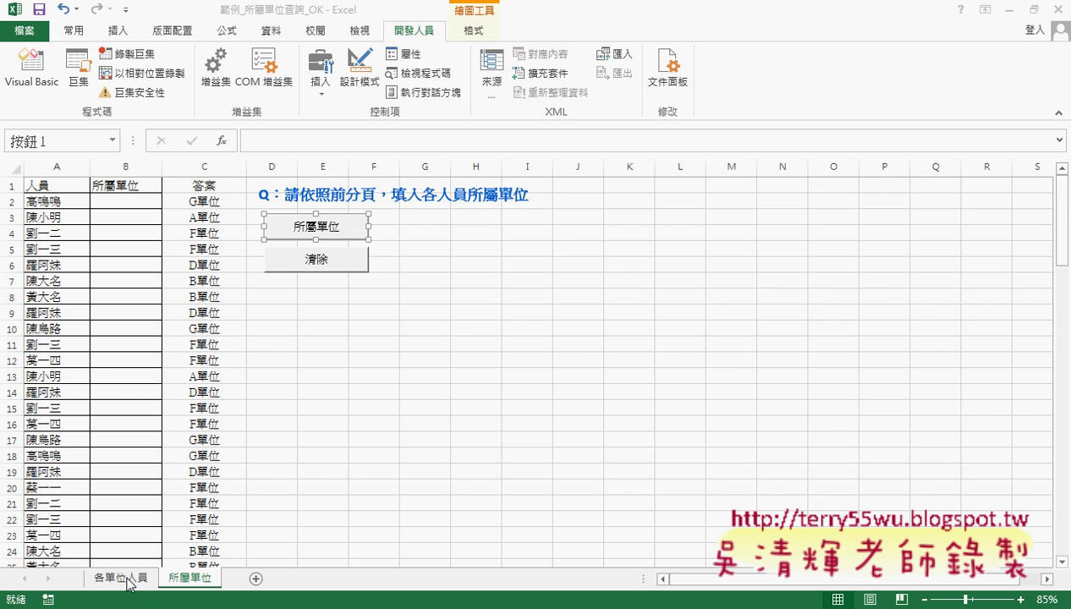
left_click(55, 211)
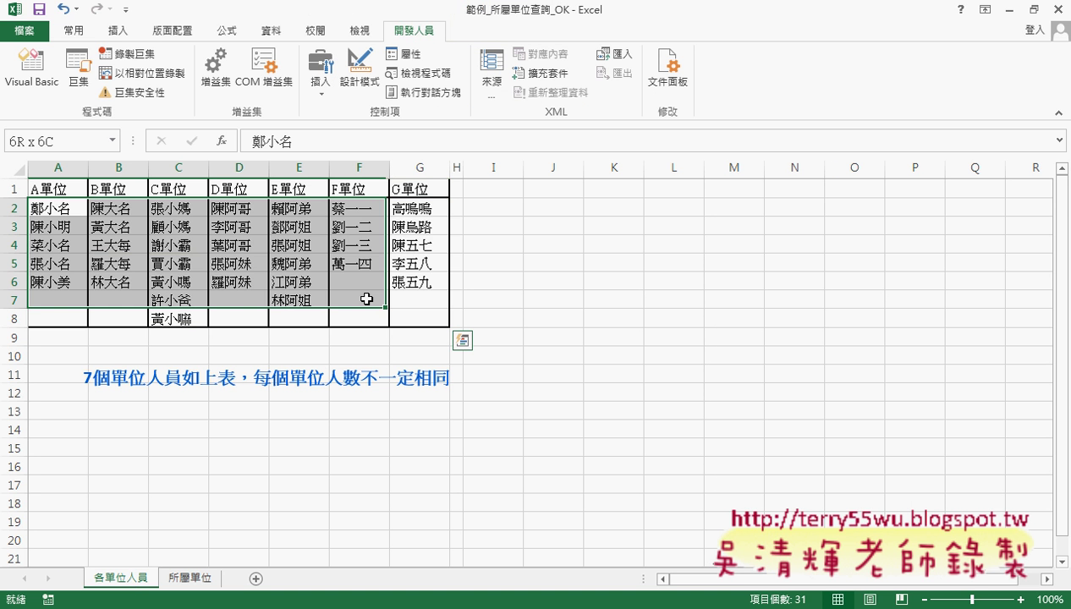
left_click_drag(97, 219, 418, 318)
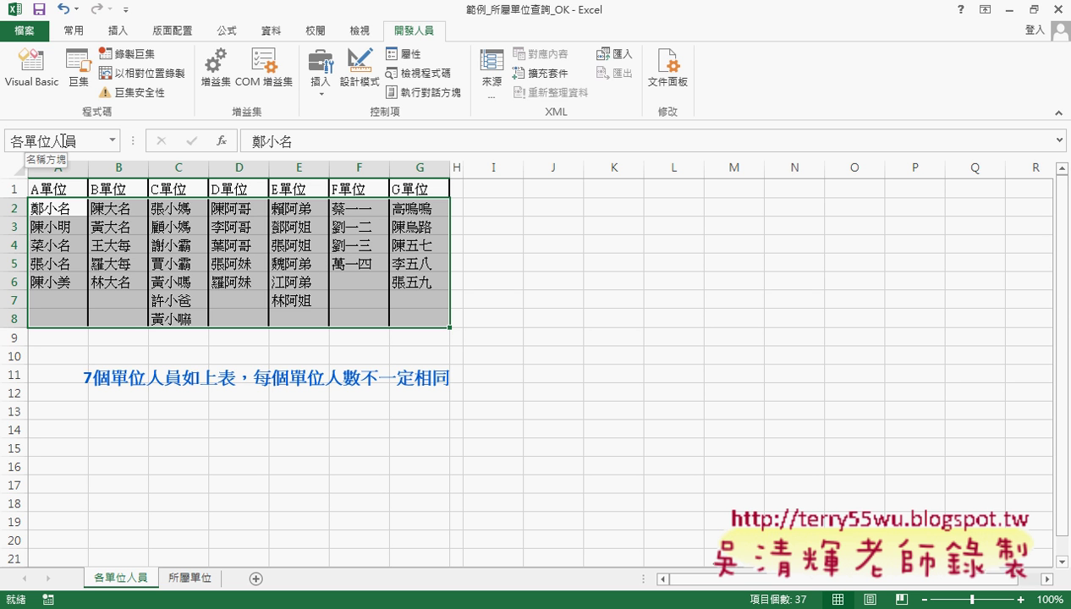
left_click(235, 34)
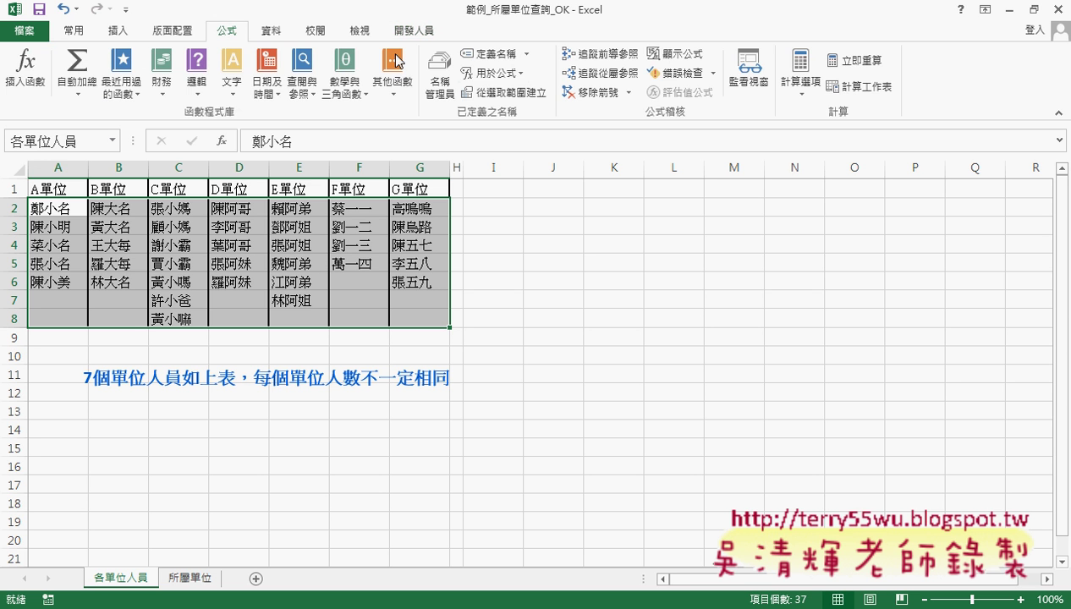
left_click(440, 78)
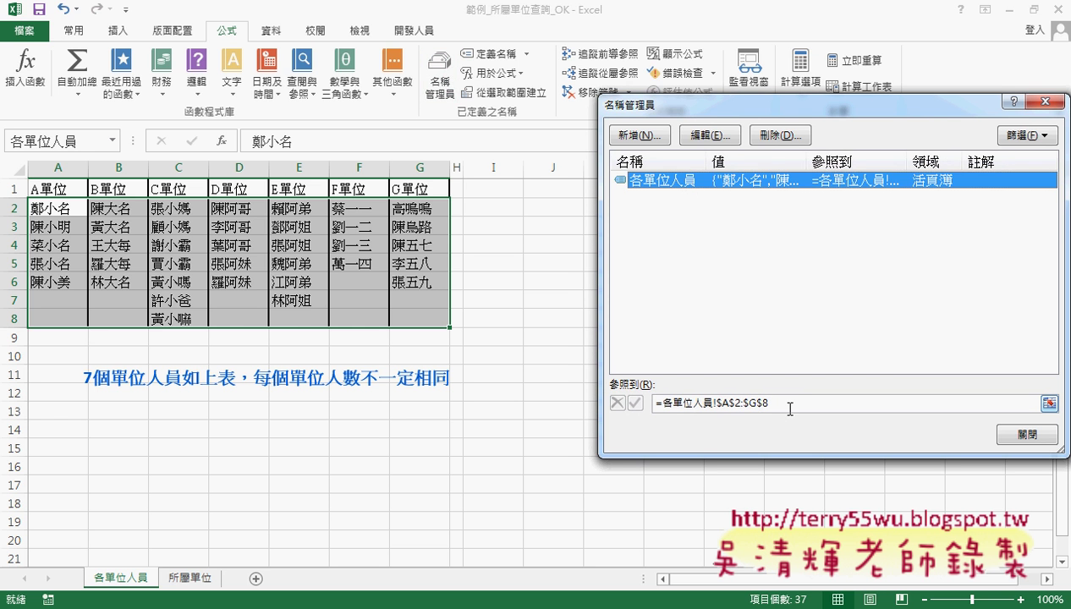
left_click(782, 403)
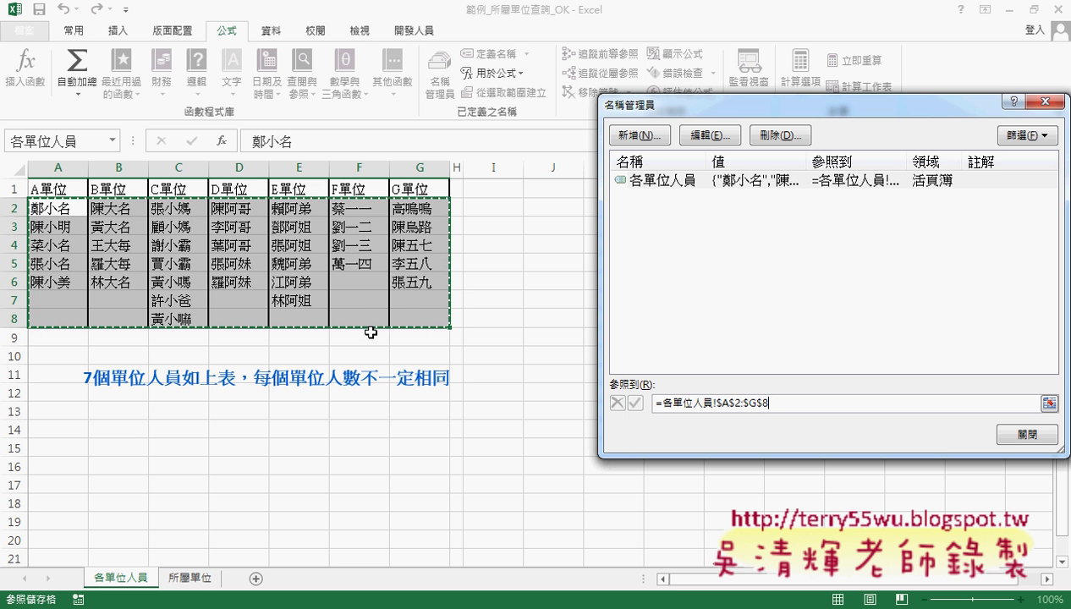
left_click(1025, 433)
left_click(175, 578)
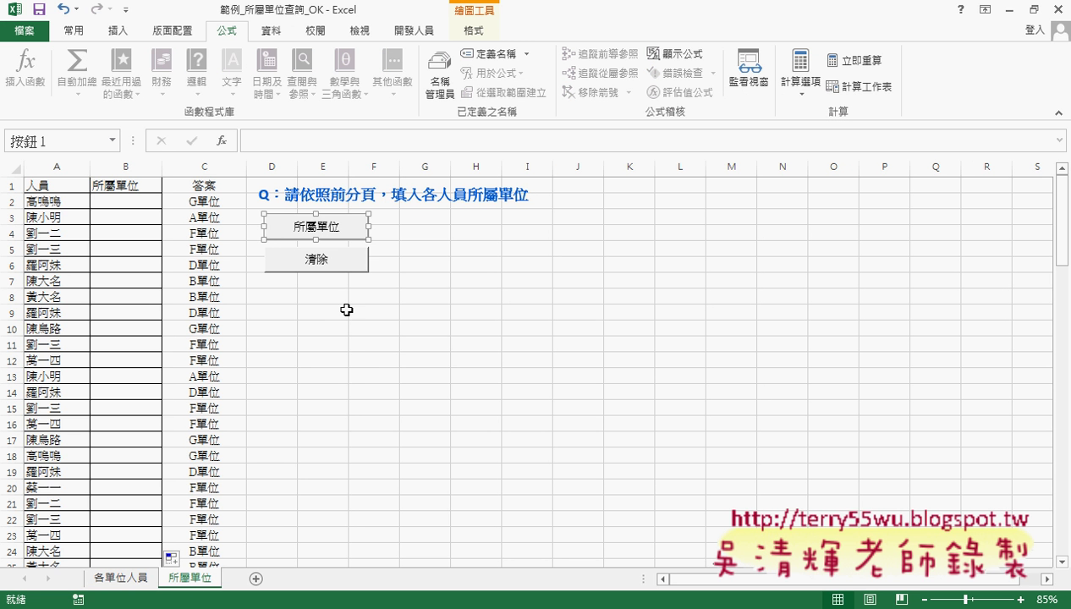
- Open the 所屬單位 button's macro code through Assign Macro > Edit
right_click(328, 223)
left_click(385, 359)
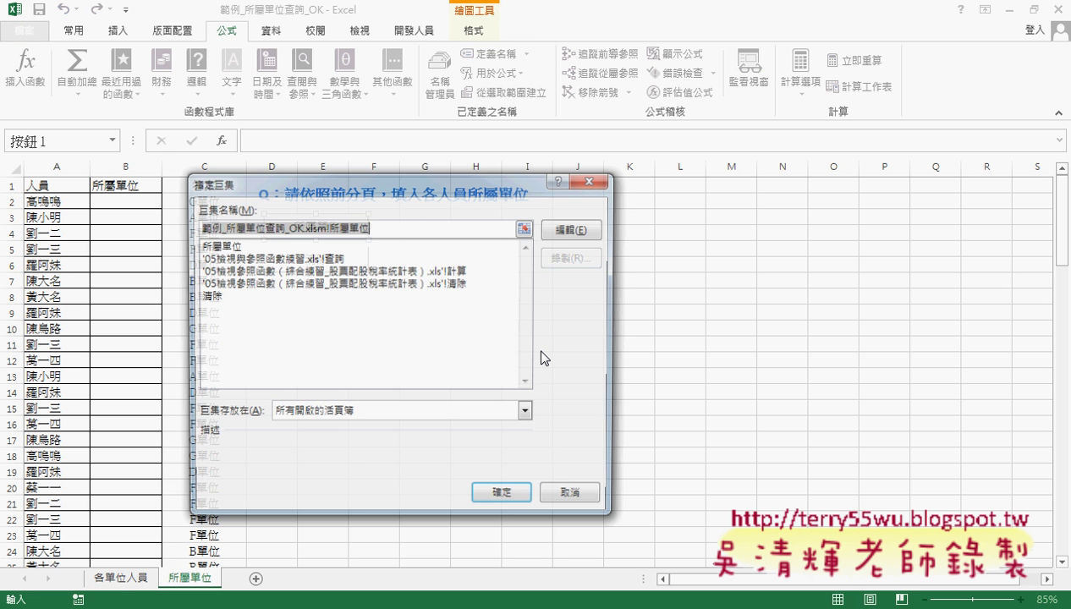
left_click(577, 227)
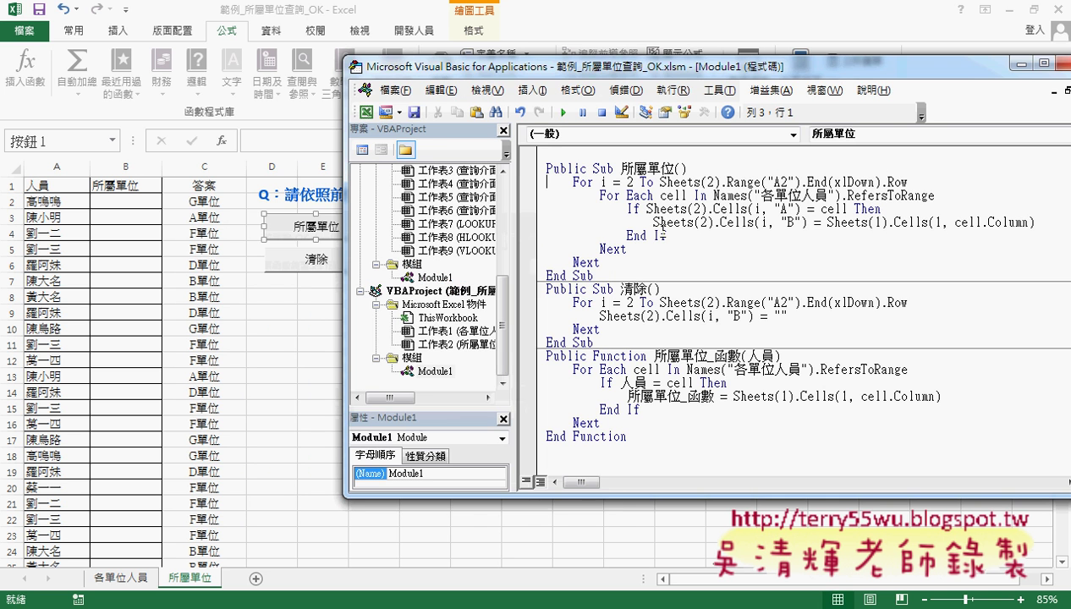
- Highlight For and Each in the loop line and mark the names in column A
double_click(606, 197)
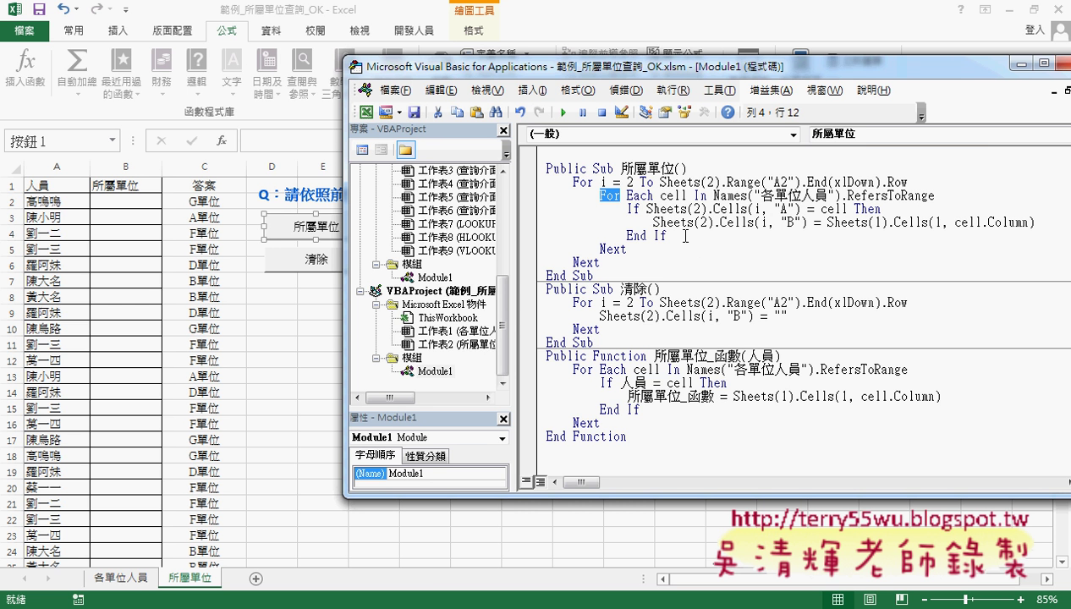
left_click_drag(626, 195, 653, 195)
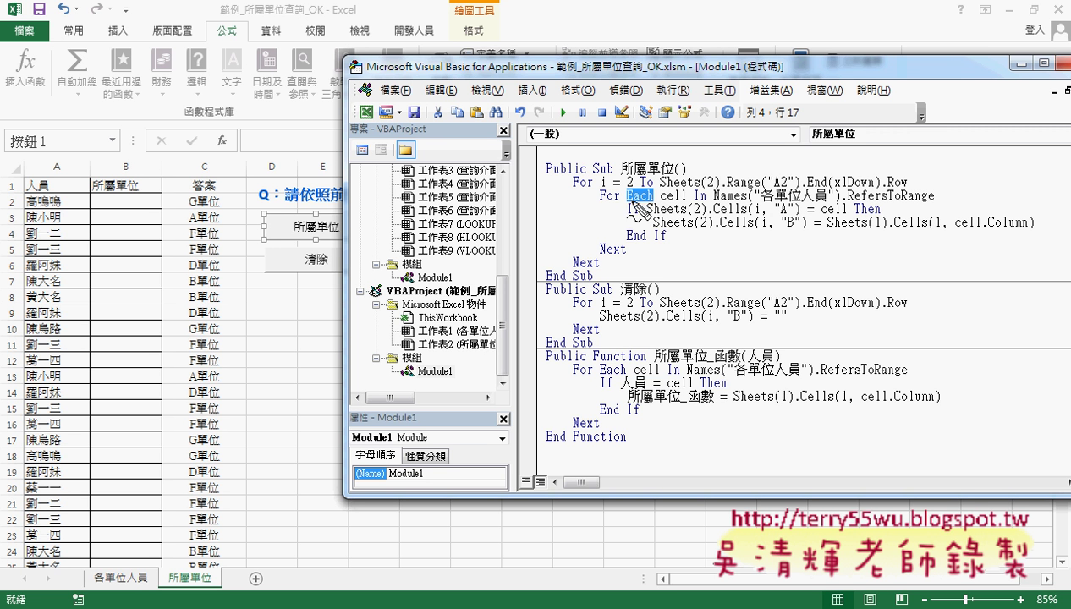
left_click_drag(73, 229, 66, 398)
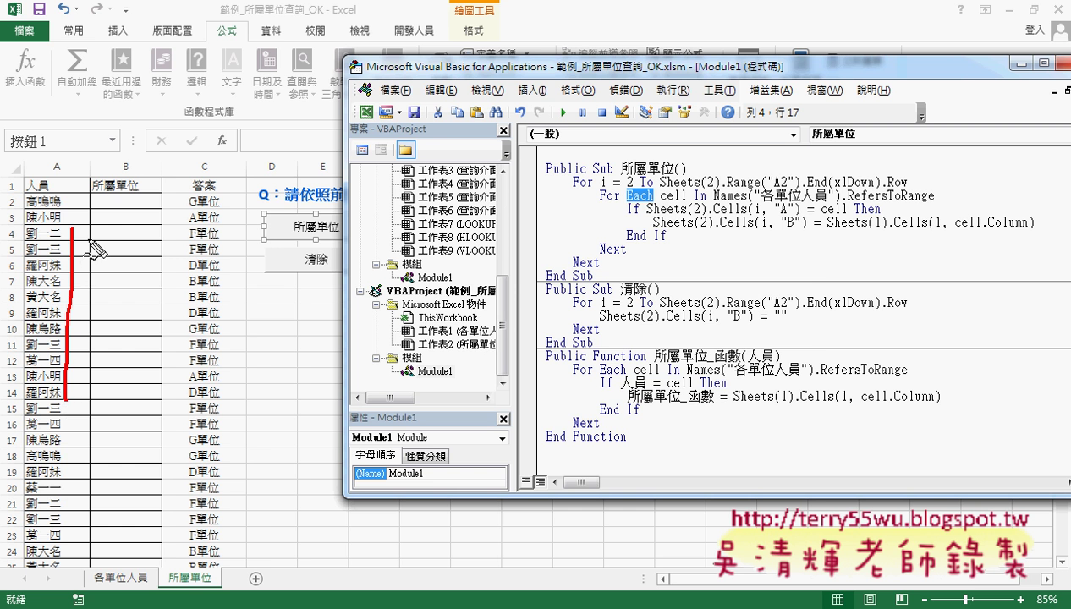
key("Escape")
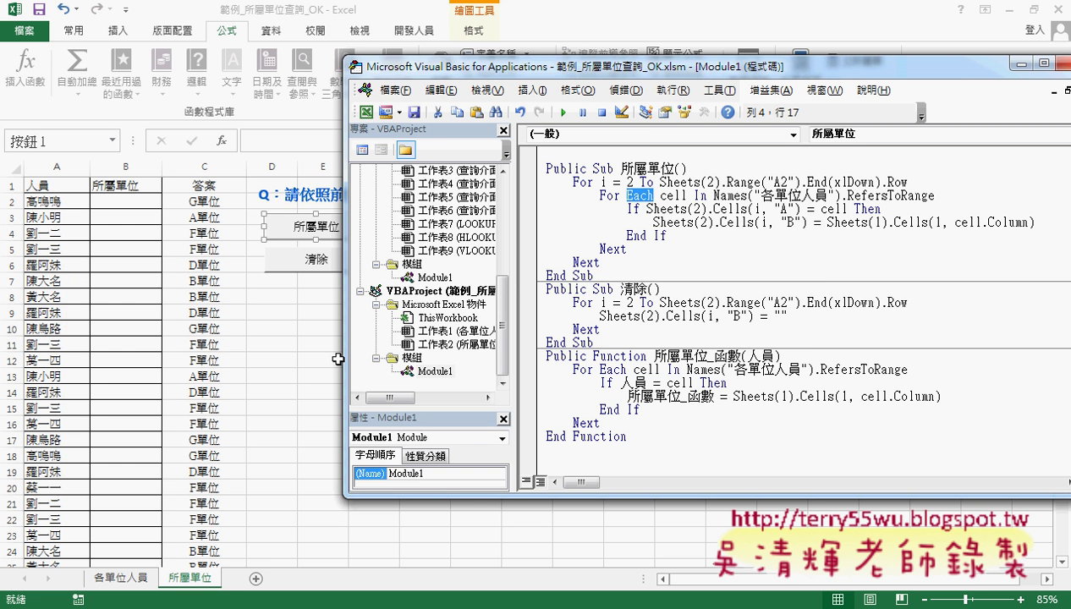
left_click(120, 579)
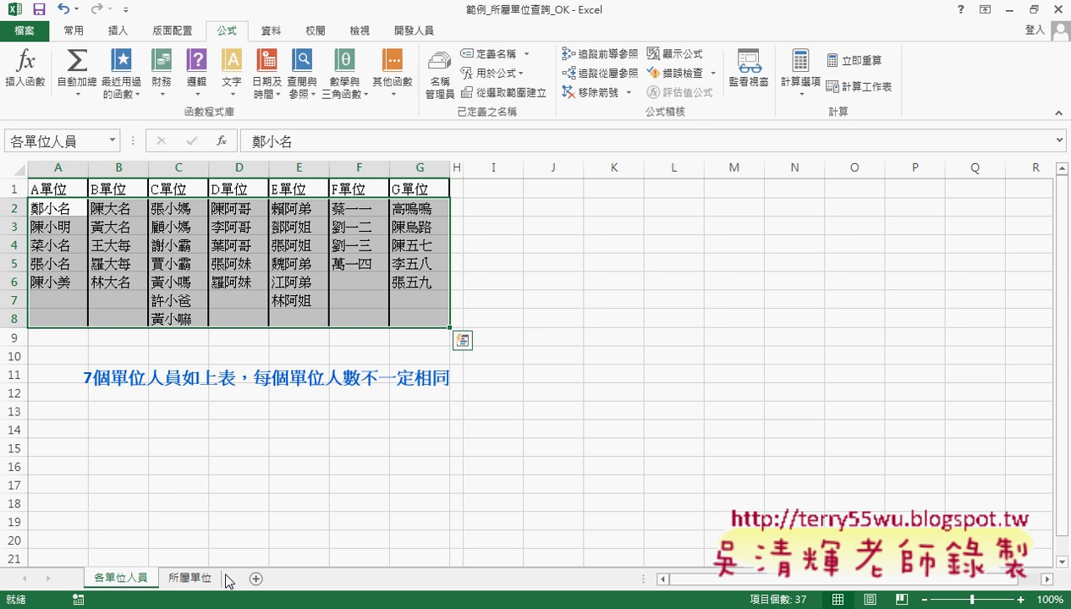
- Bring the VBA editor back and resize its panes so roster columns A–G stay visible
key("alt+Tab")
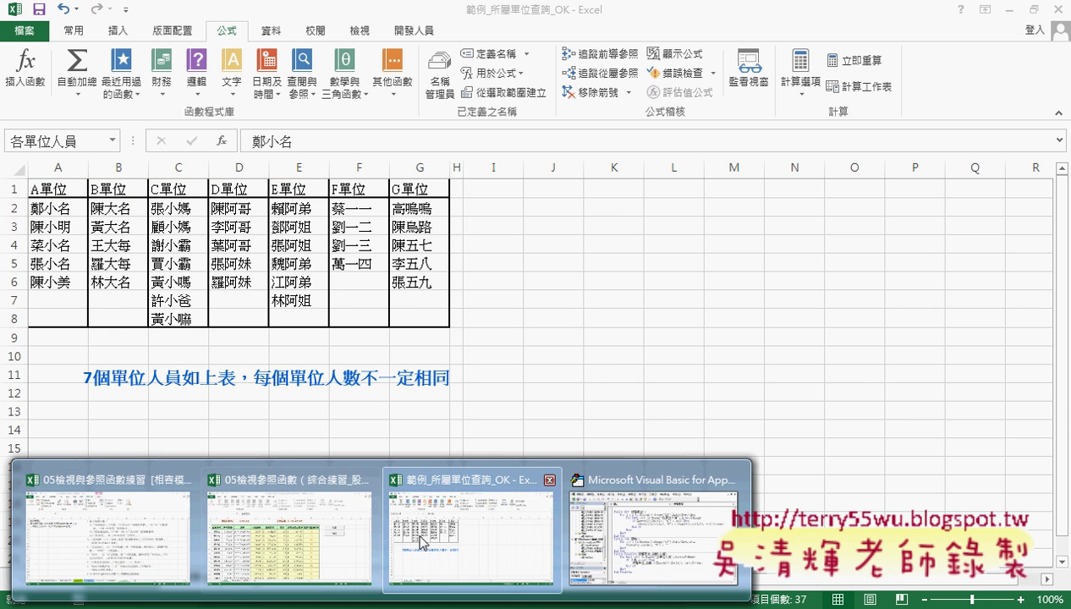
key("alt+Tab")
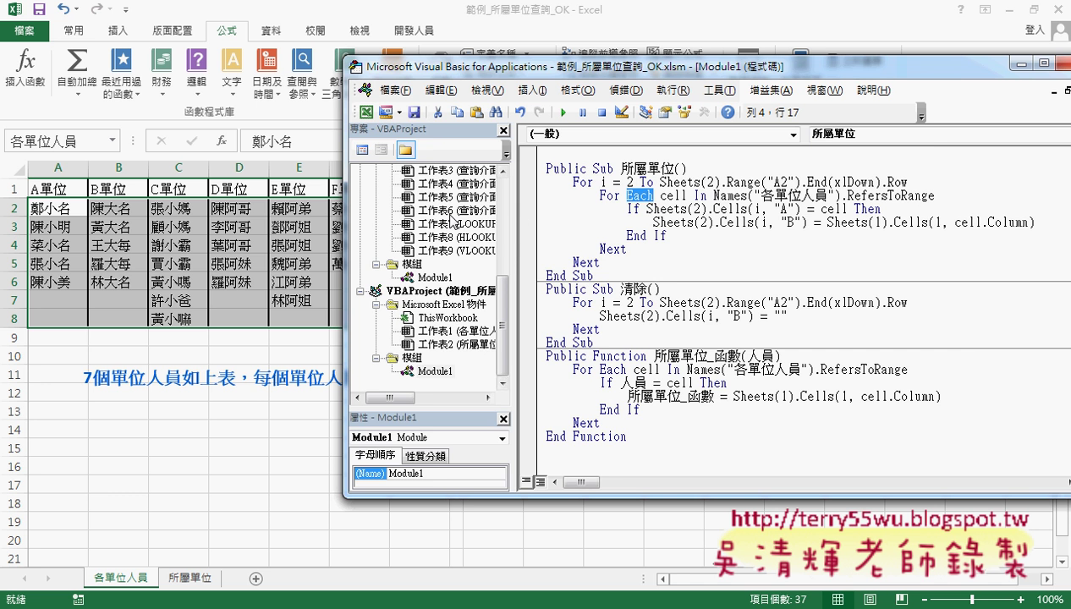
left_click_drag(512, 213, 424, 214)
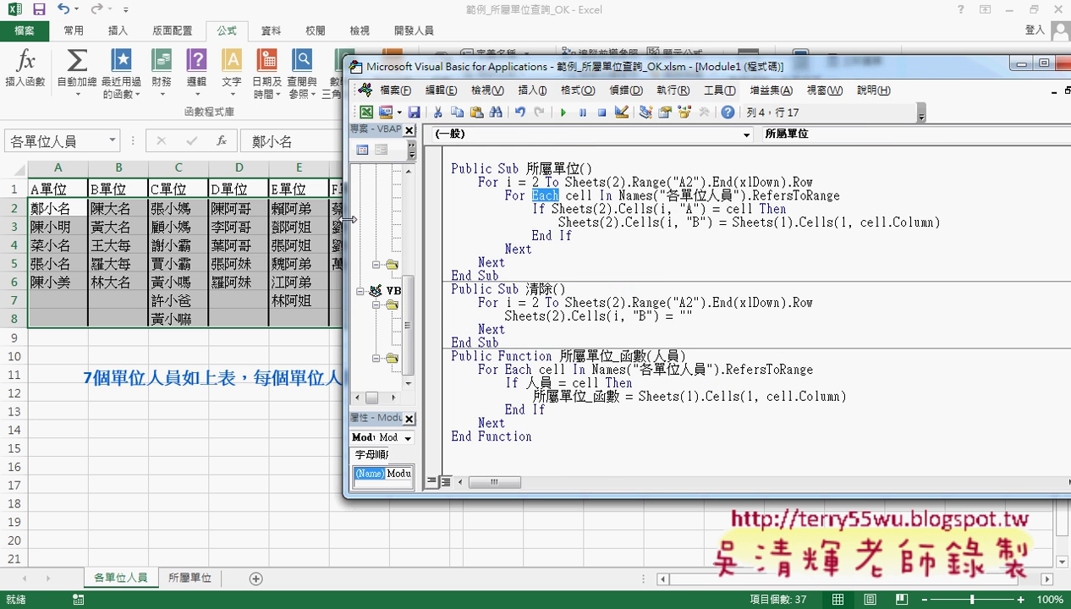
left_click_drag(347, 219, 463, 219)
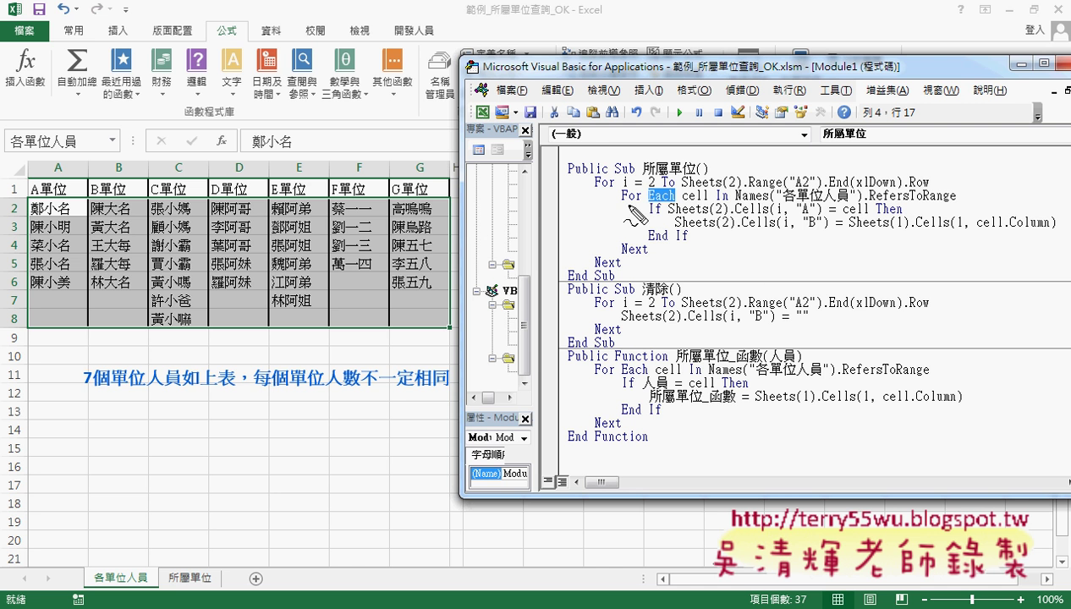
- Annotate cell, In, 各單位人員 and .RefersToRange in the For Each line, linking them to the roster
left_click_drag(684, 200, 708, 201)
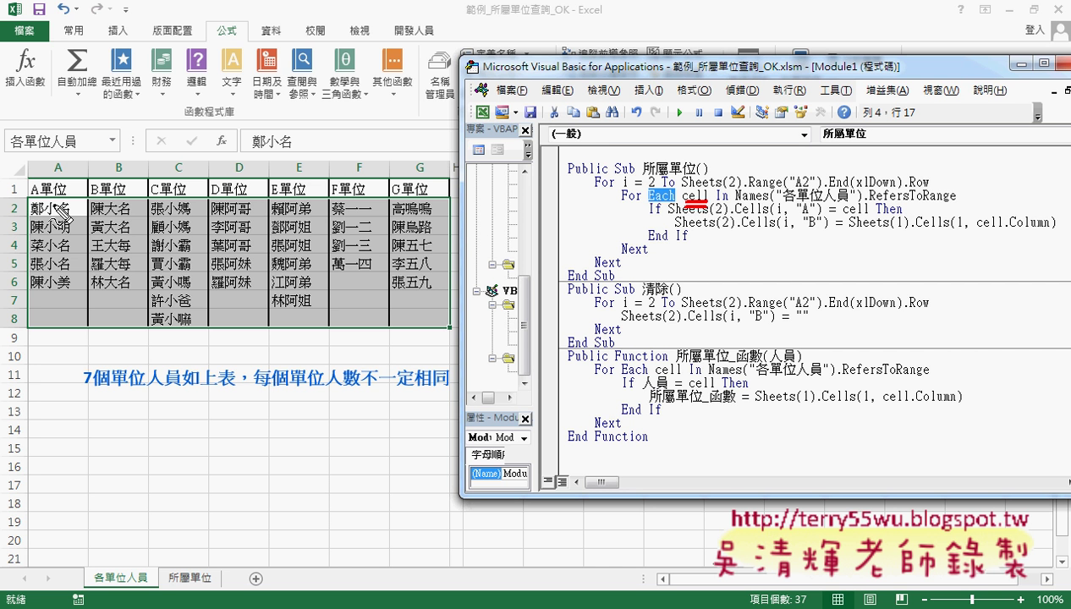
left_click_drag(52, 214, 54, 218)
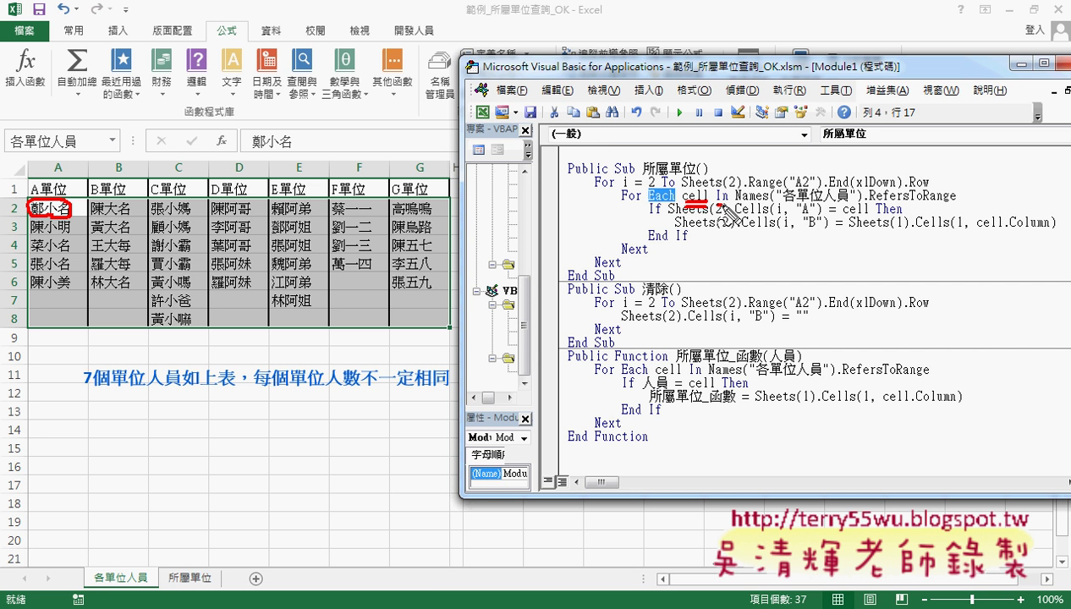
left_click_drag(716, 201, 771, 200)
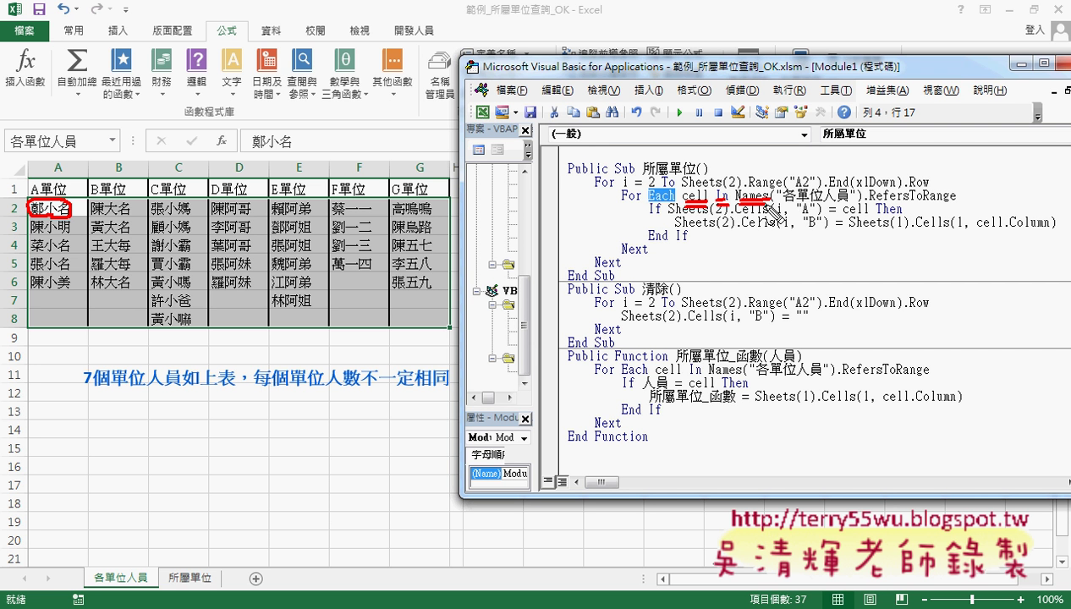
left_click_drag(787, 203, 849, 201)
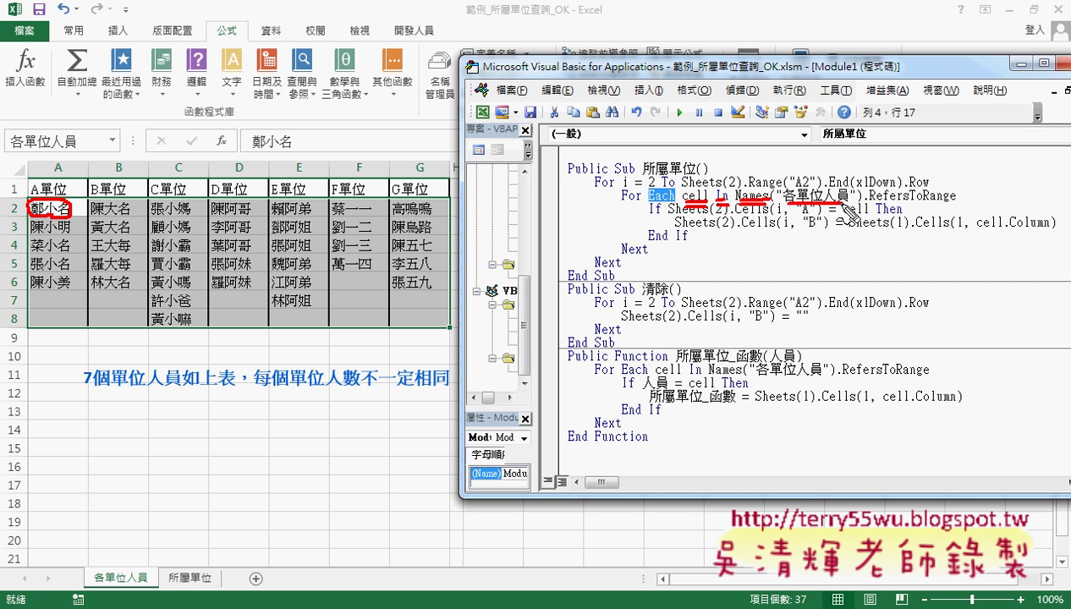
left_click_drag(51, 158, 138, 95)
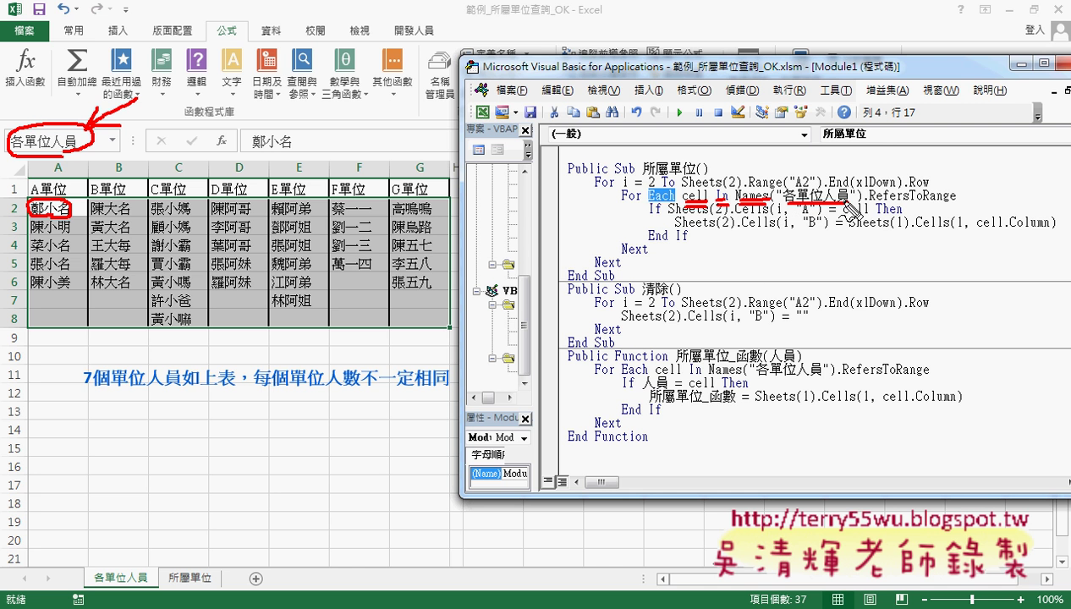
left_click_drag(868, 201, 956, 201)
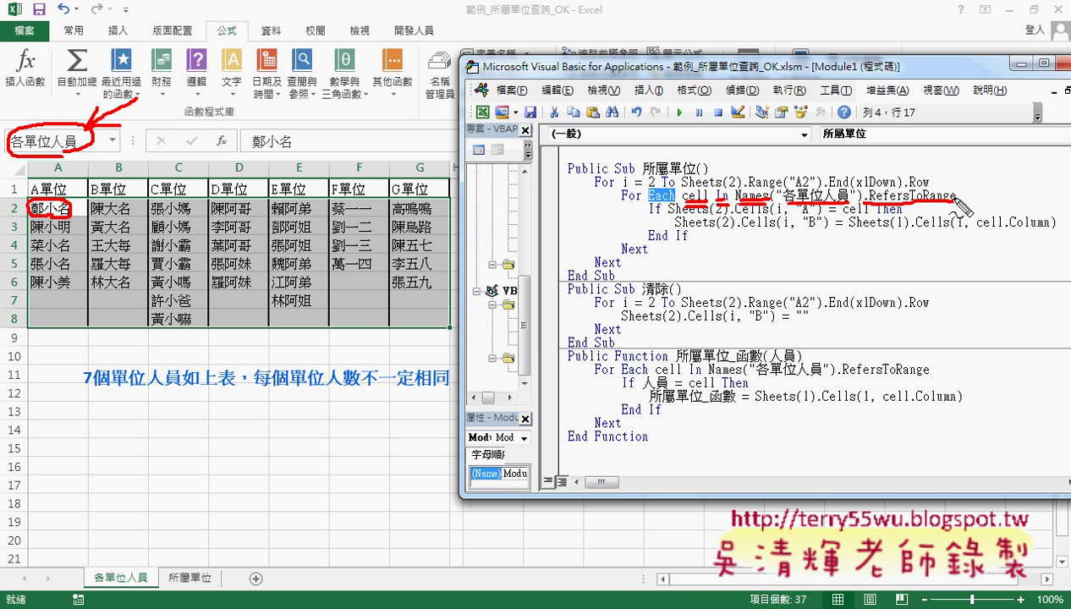
key("Escape")
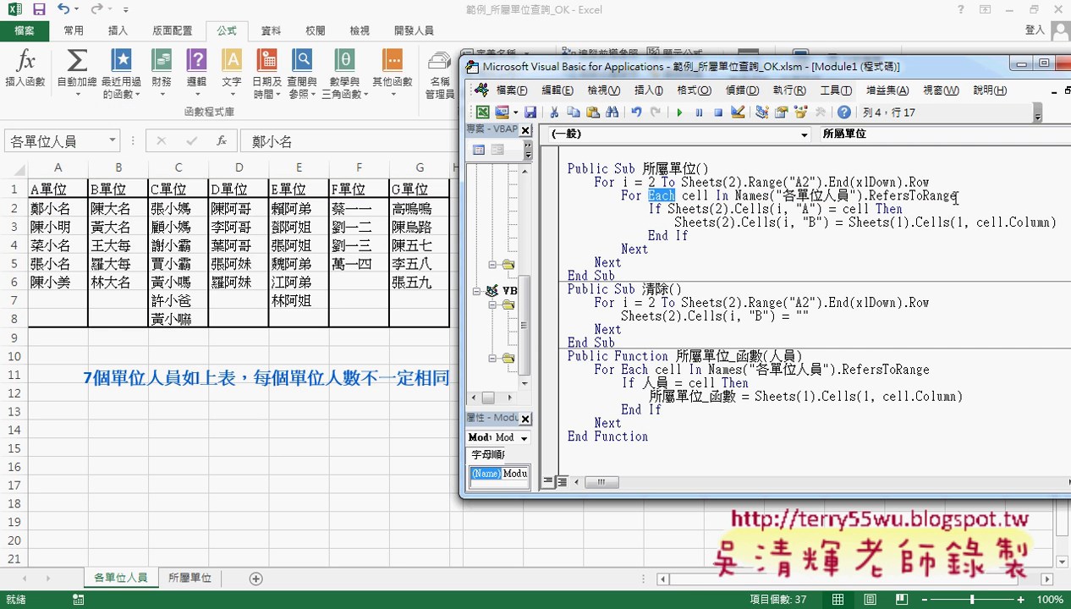
- Replace the end of the For Each line with .RefersToRange, chosen from the IntelliSense list
left_click_drag(964, 198, 865, 195)
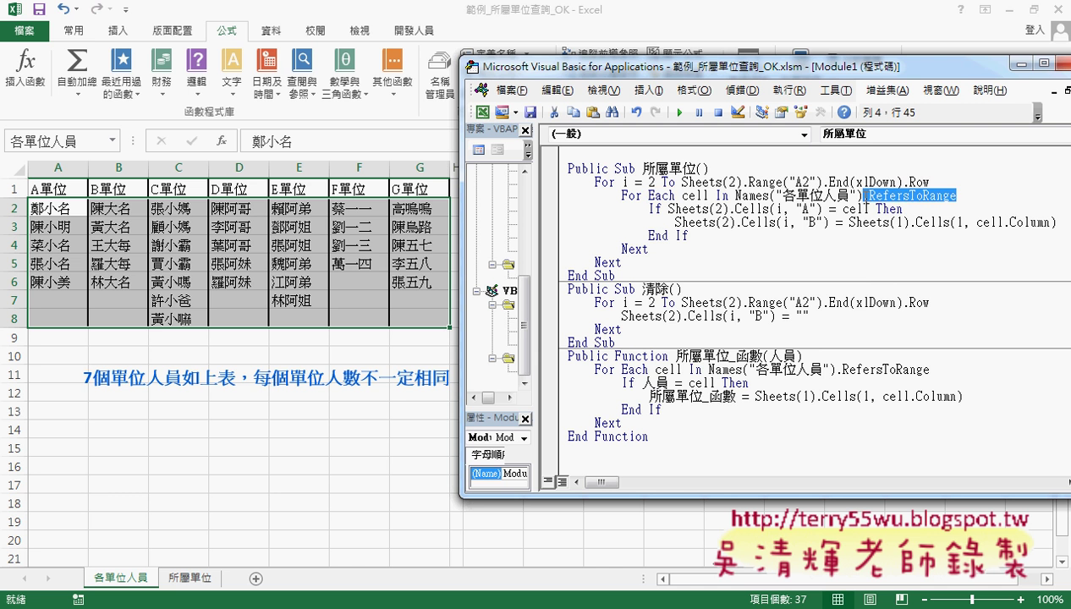
type(".")
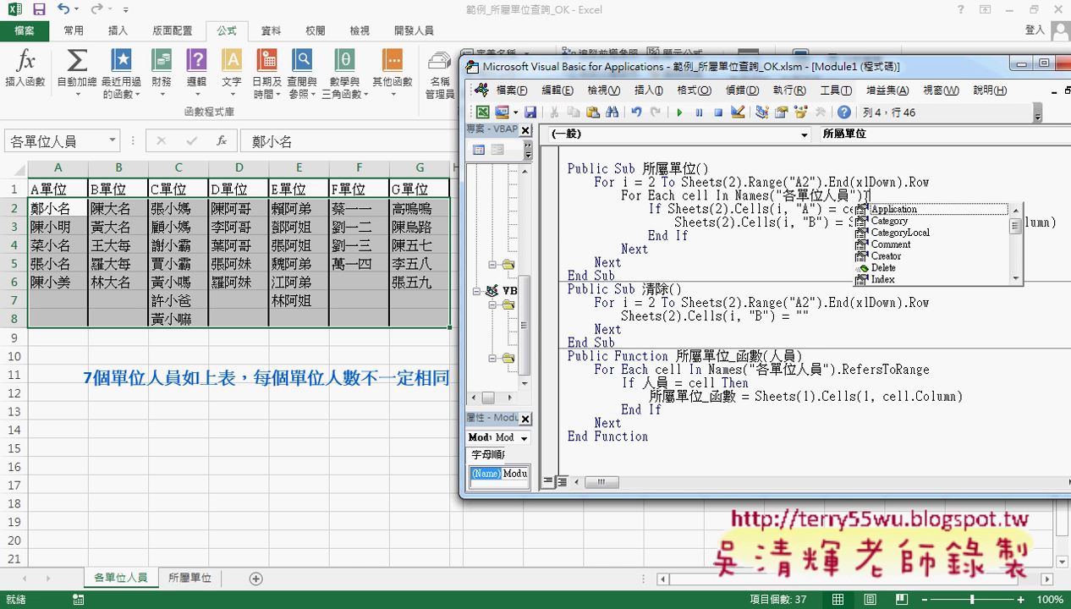
type("re")
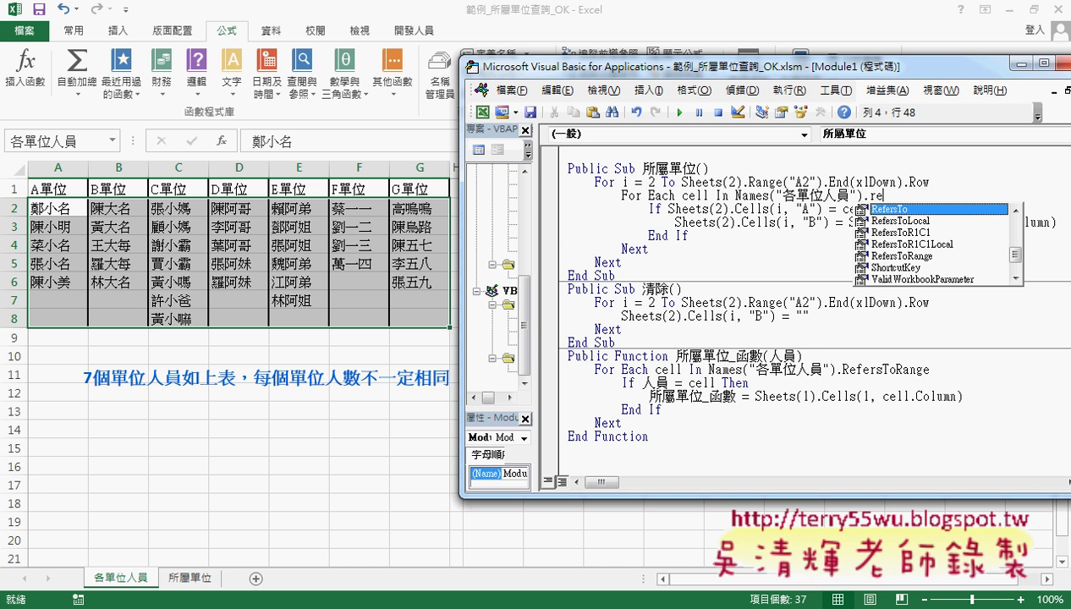
key("Down")
key("Down")
key("Down")
key("Down")
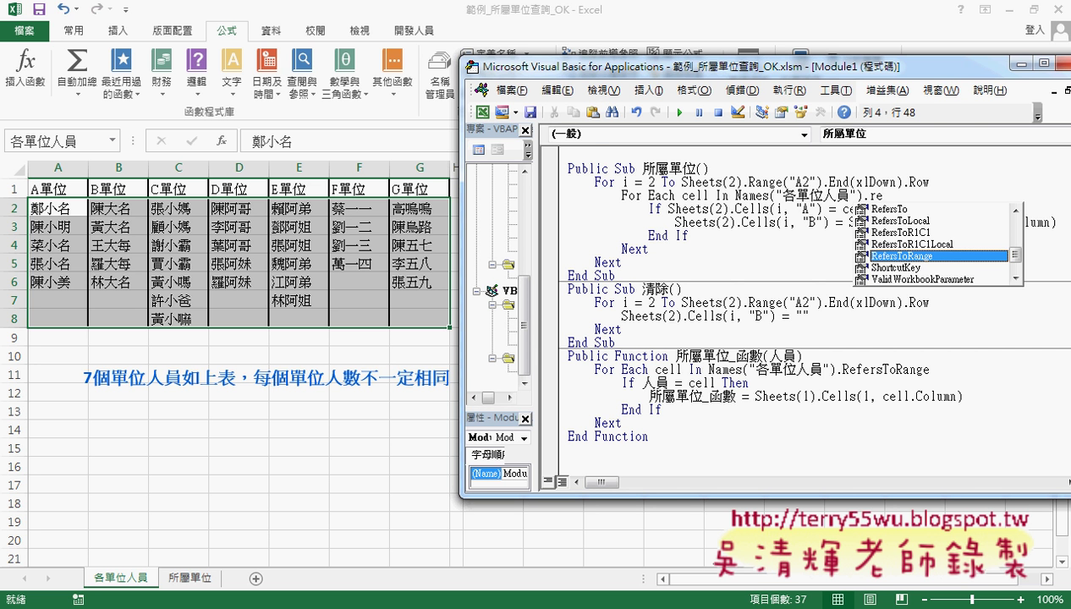
key("space")
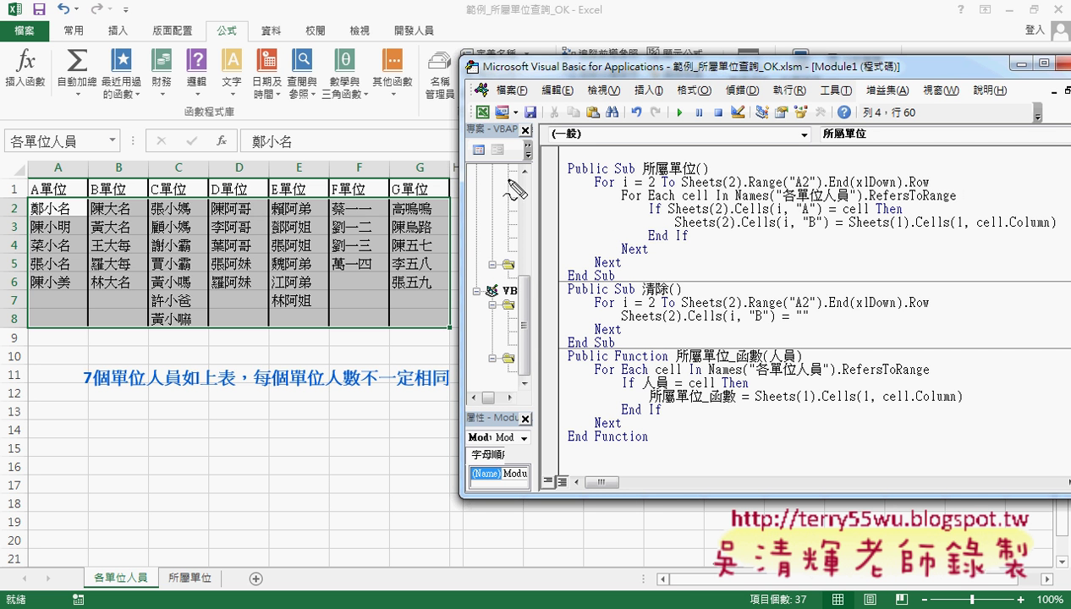
- Annotate the loop, A2, 陳大名 and the If comparison with pen marks, then clear them and show the 所屬單位 sheet
mouse_move(36, 214)
left_mouse_down()
mouse_move(701, 193)
mouse_move(687, 174)
mouse_move(692, 196)
left_mouse_up()
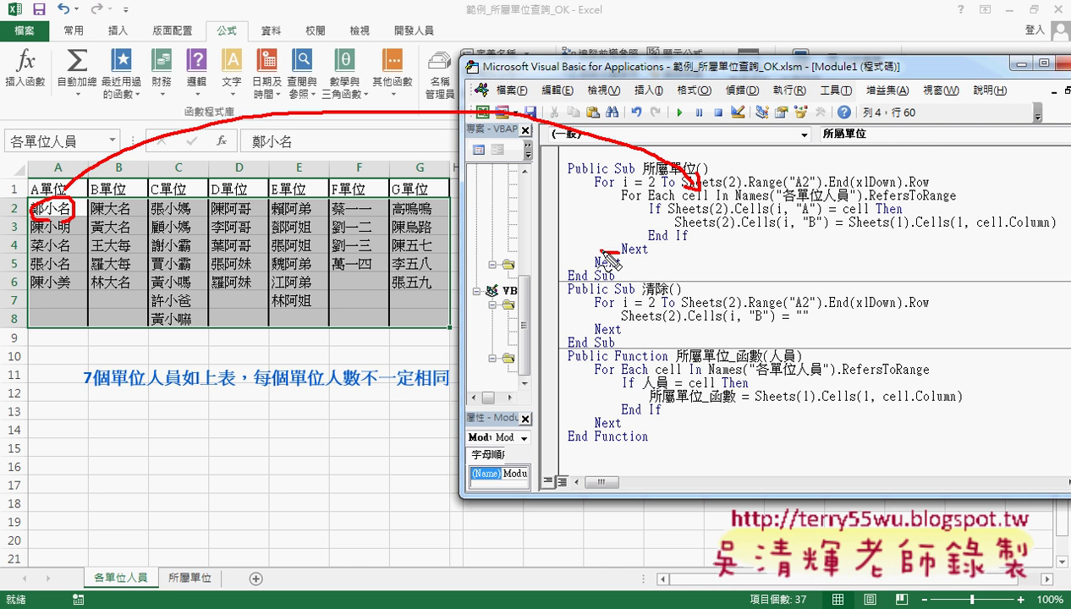
mouse_move(624, 250)
left_mouse_down()
mouse_move(621, 200)
mouse_move(619, 217)
left_mouse_up()
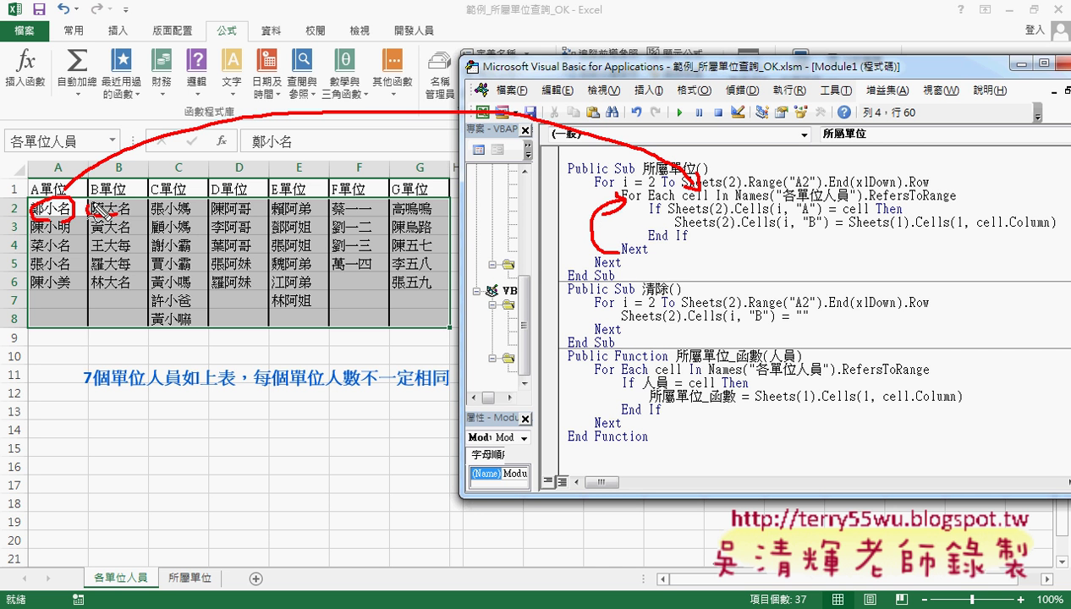
left_click_drag(134, 200, 128, 203)
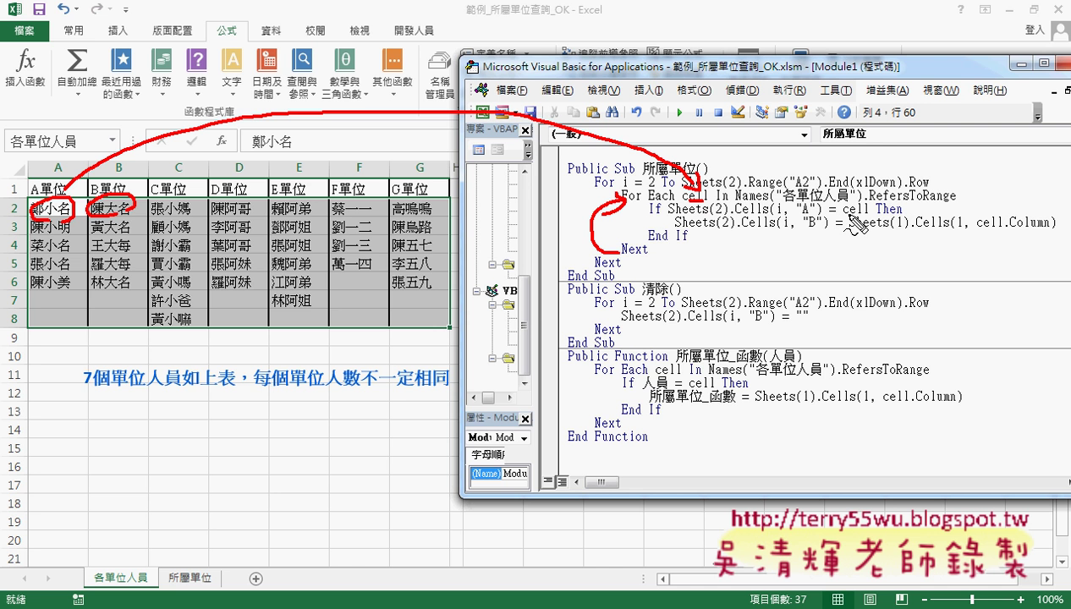
left_click_drag(850, 214, 863, 213)
left_click_drag(178, 582, 193, 592)
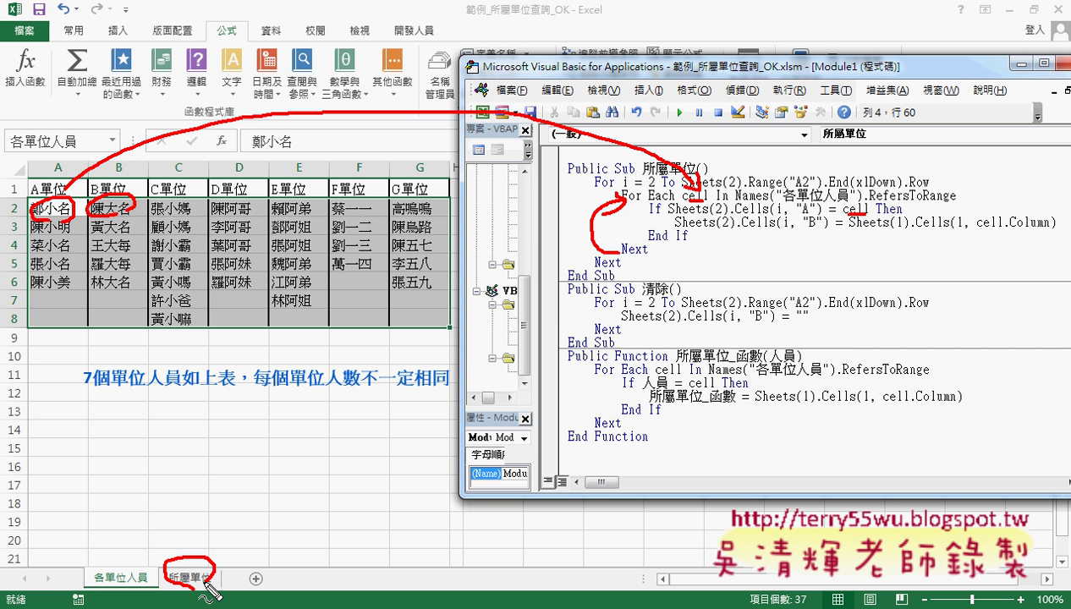
left_click_drag(738, 219, 804, 220)
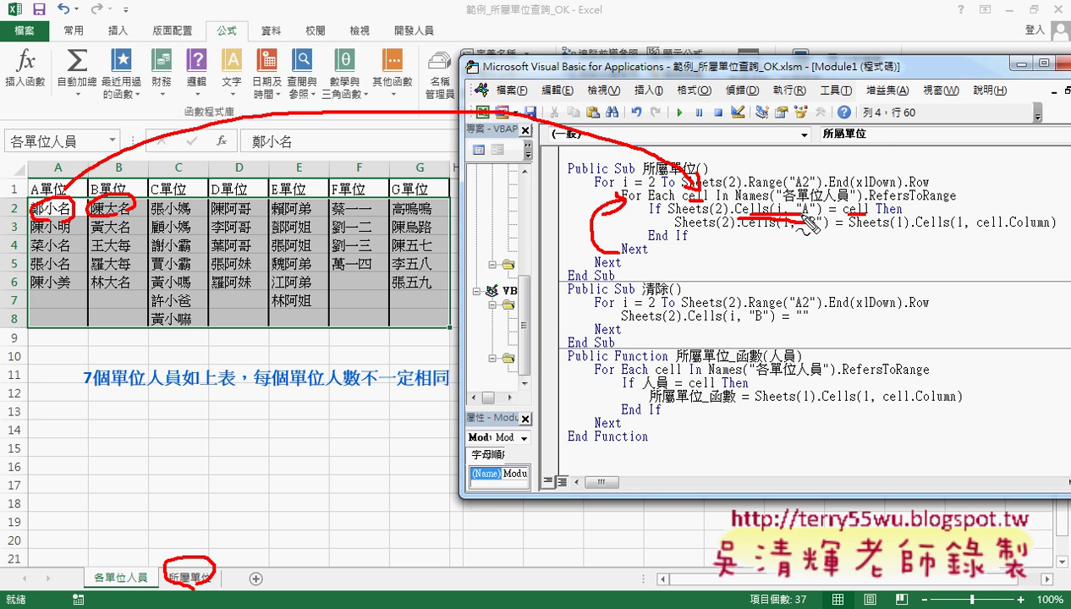
key("Escape")
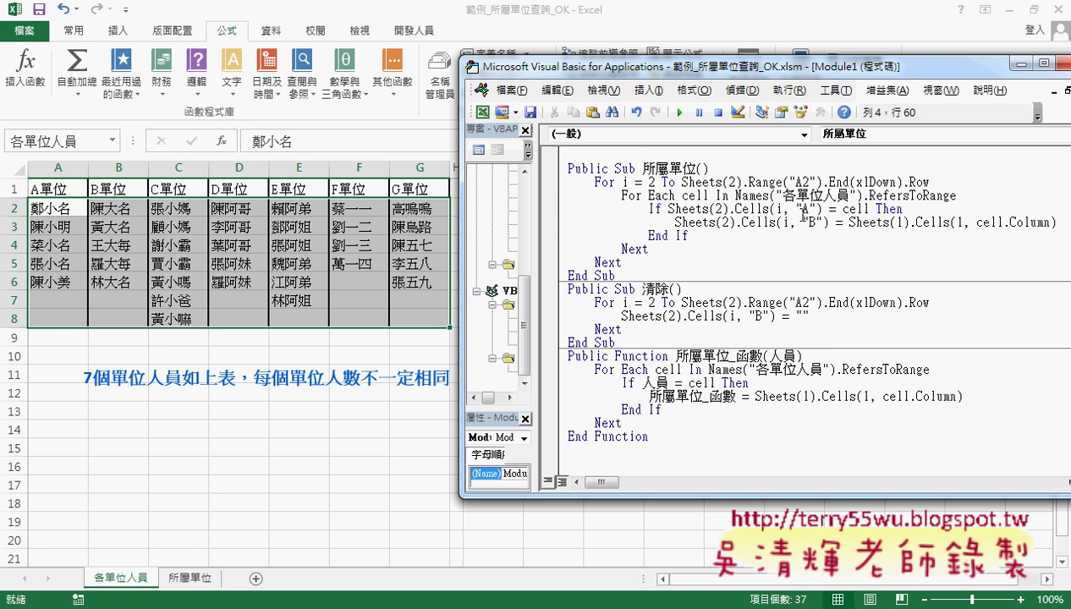
left_click(190, 578)
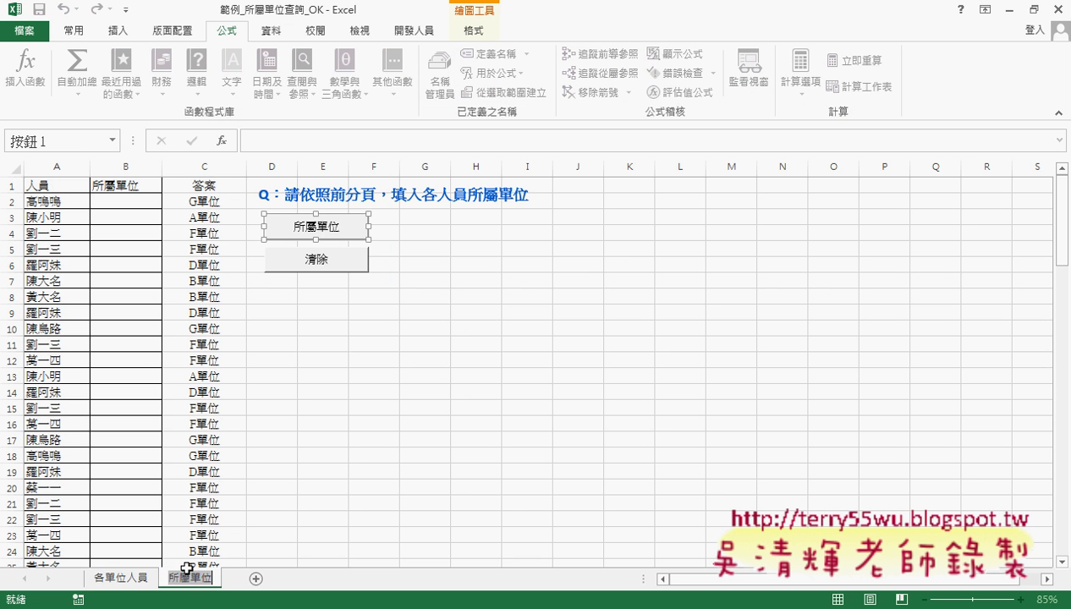
- Bring the VBA editor back, highlight the If comparison, and shift the code window left
left_click(381, 608)
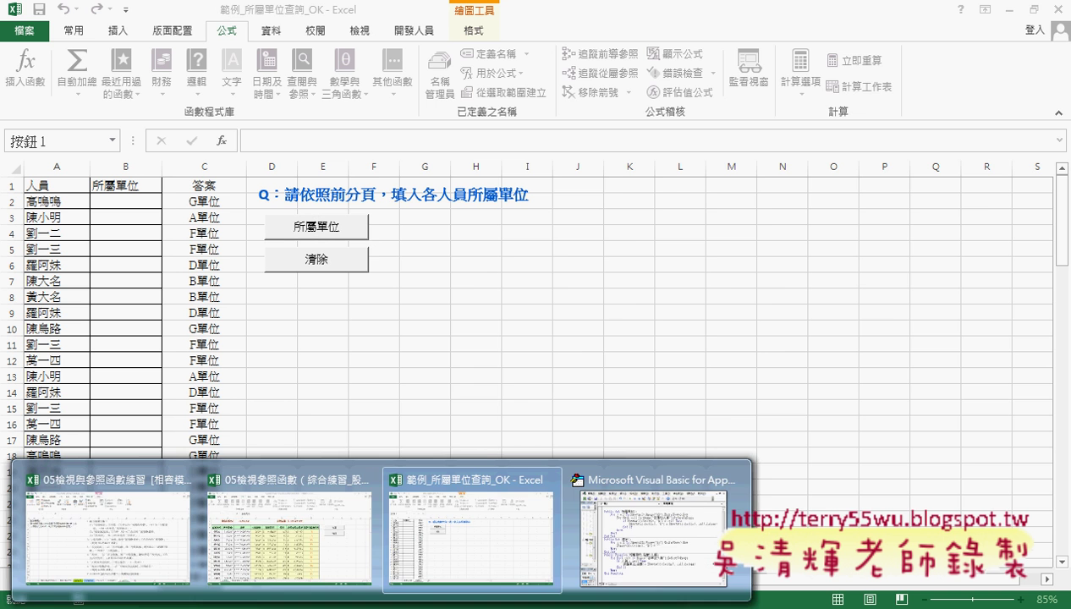
left_click(652, 515)
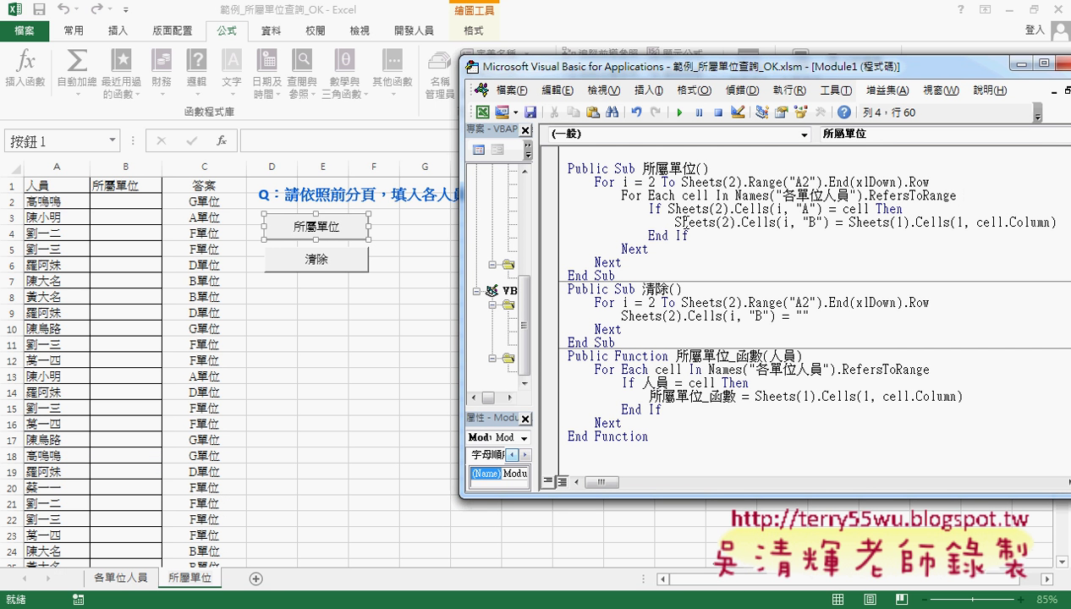
double_click(857, 209)
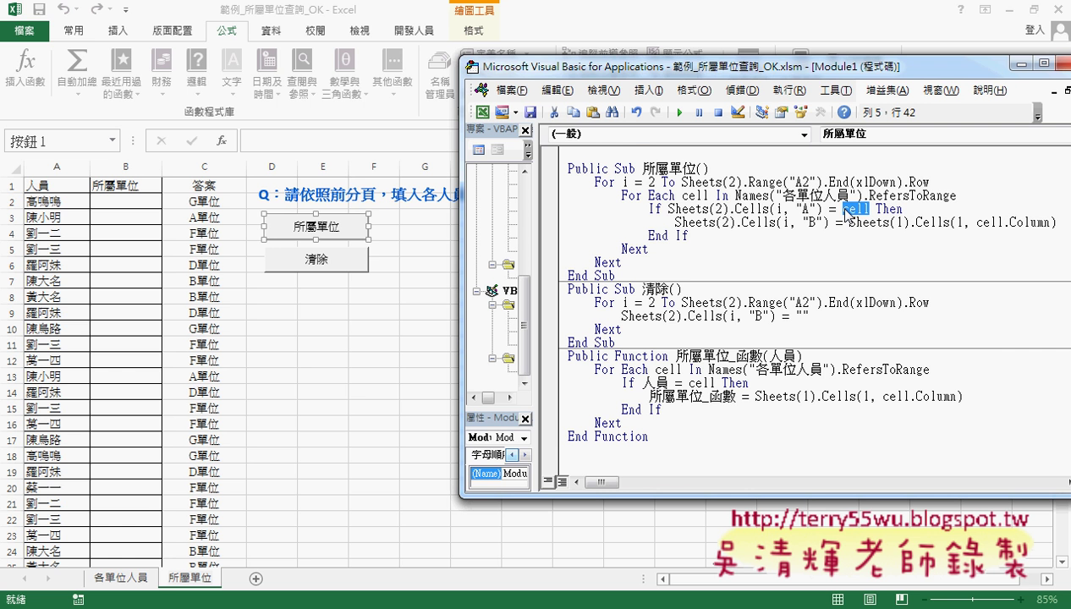
left_click_drag(669, 209, 870, 209)
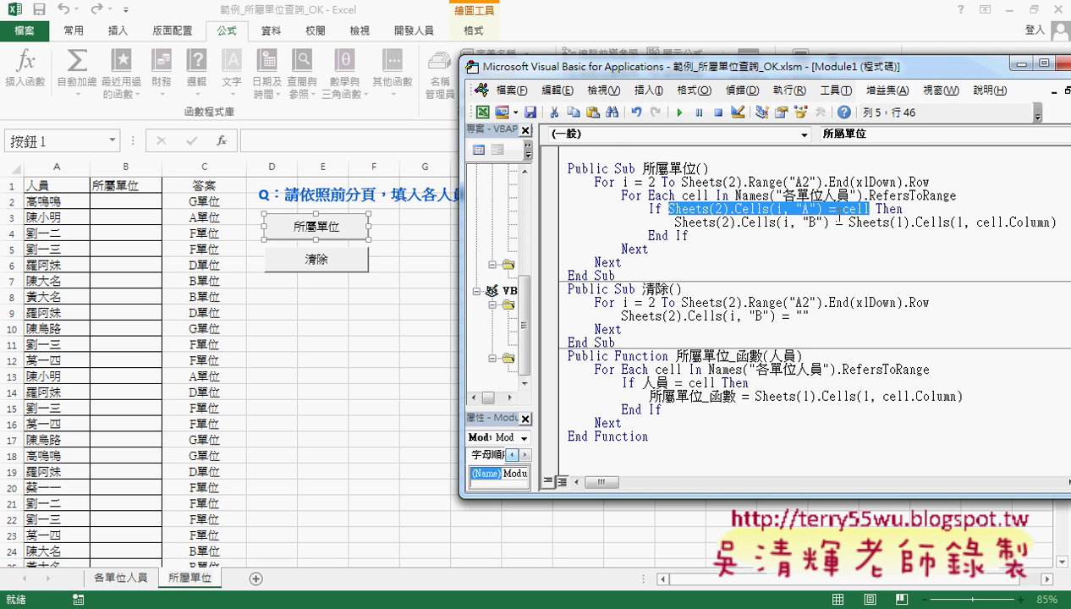
left_click(659, 236)
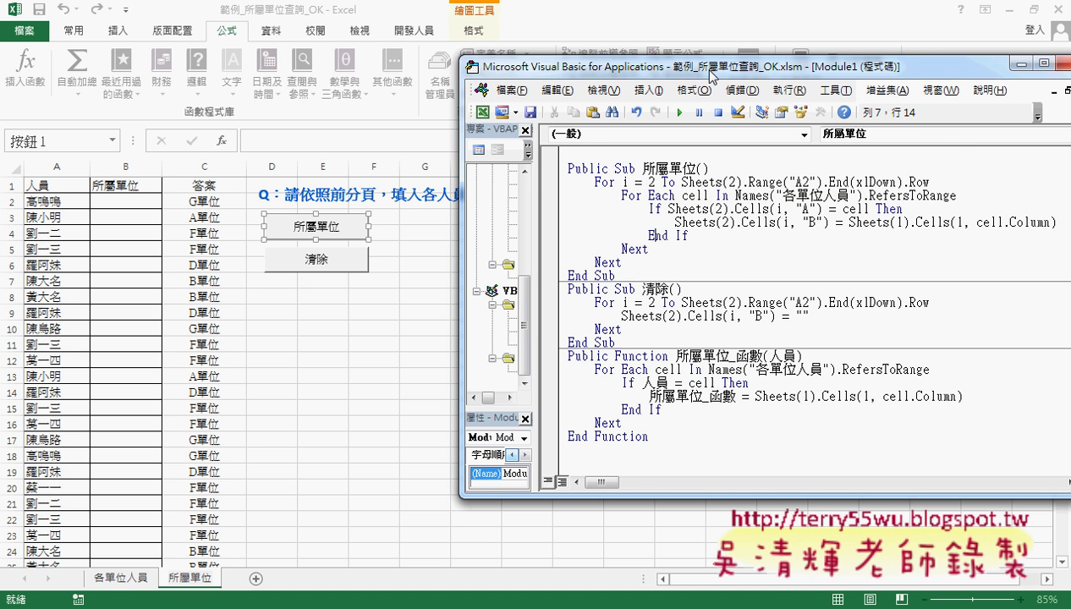
left_click_drag(709, 67, 571, 68)
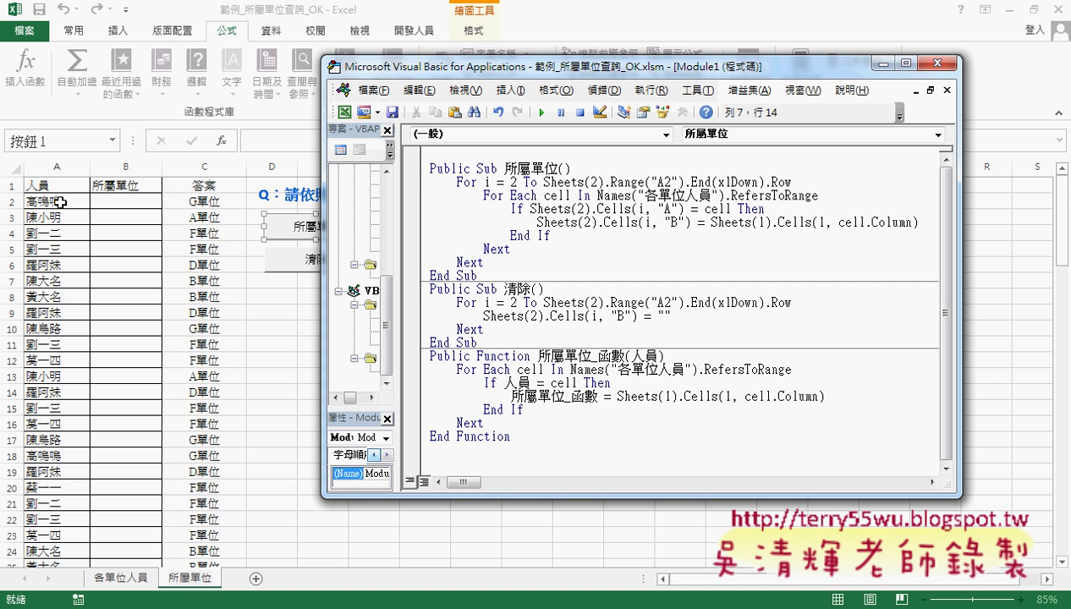
- Show the 各單位人員 unit table with the VBA editor moved to its right
left_click(118, 578)
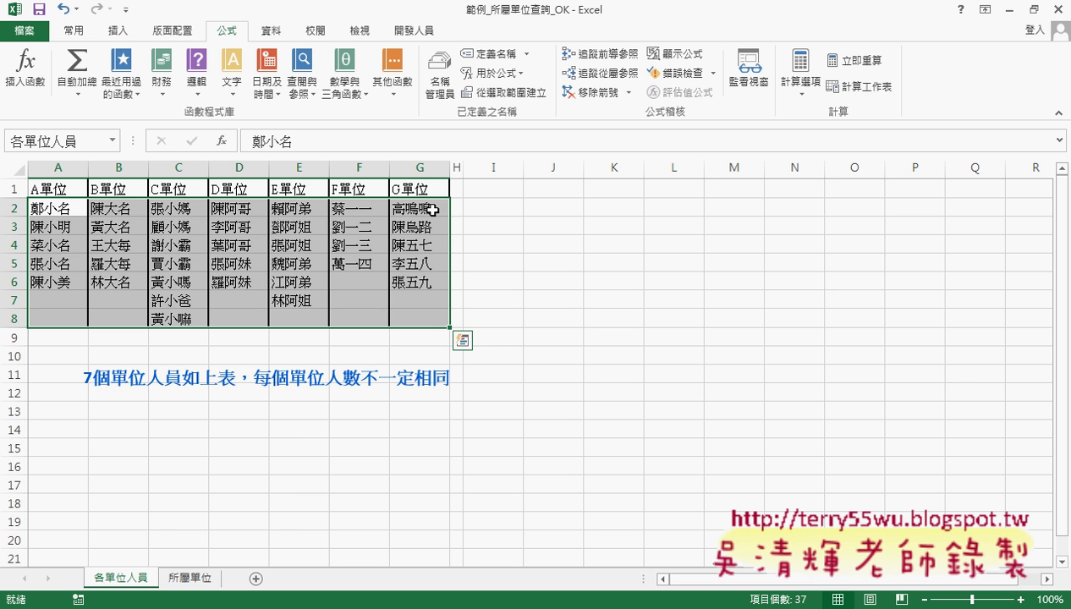
left_click(433, 209)
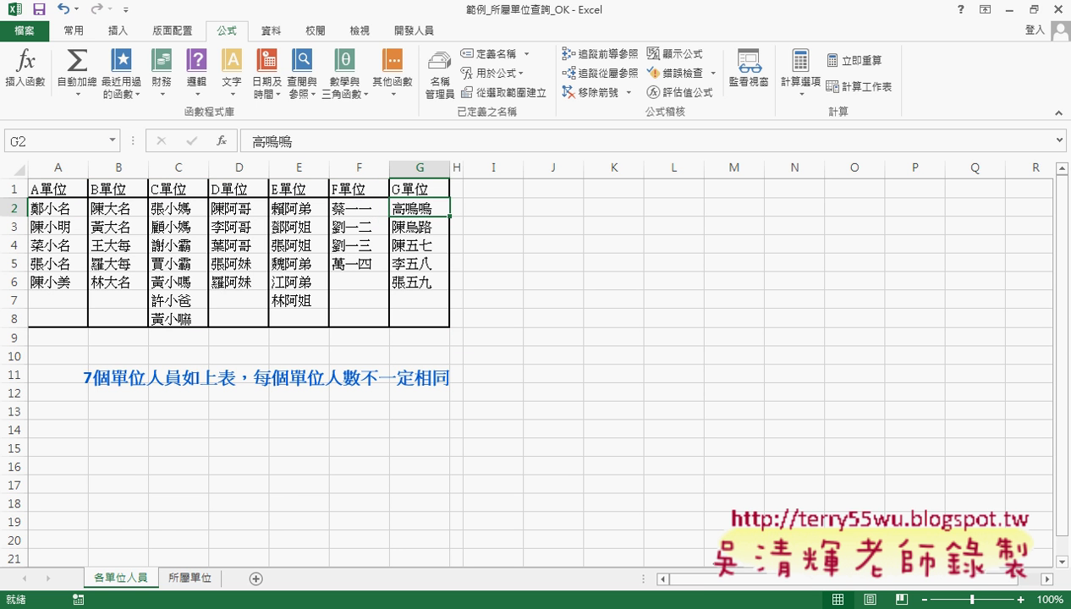
mouse_move(382, 605)
left_click(649, 505)
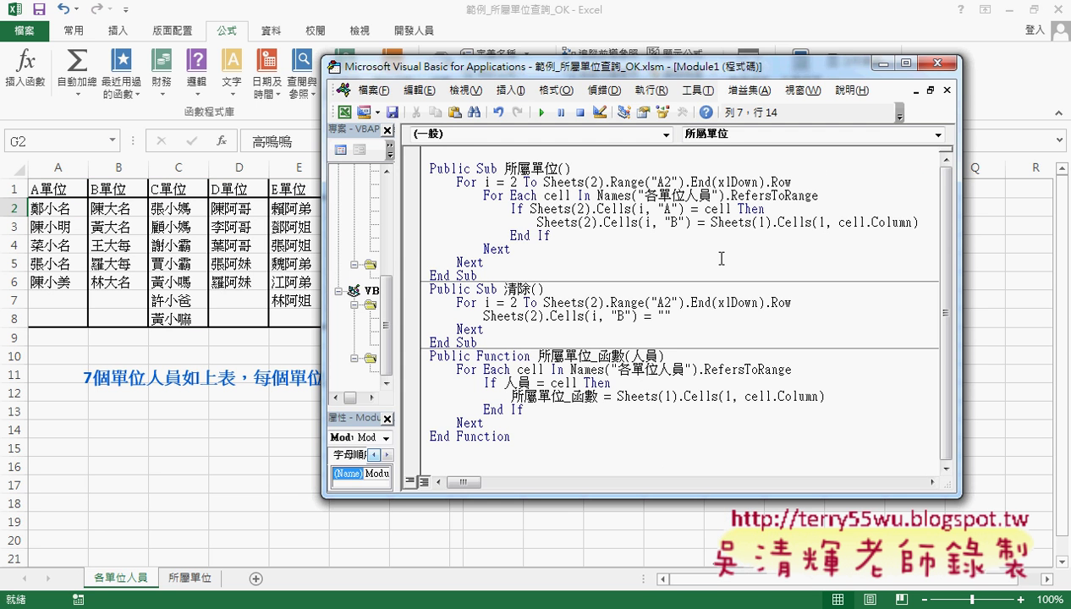
left_click_drag(658, 72, 827, 74)
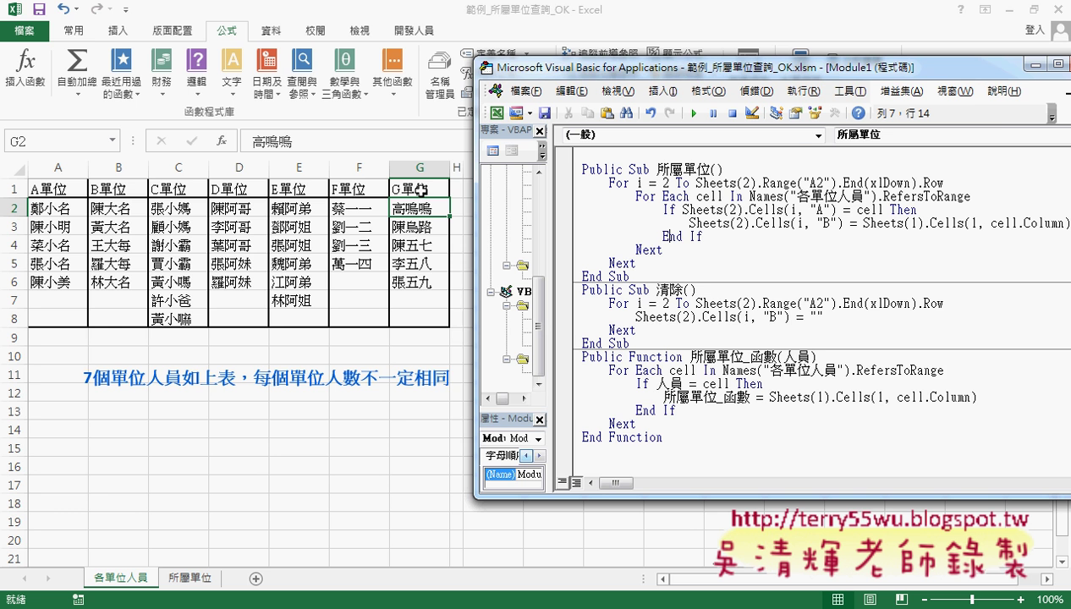
left_click_drag(835, 75, 788, 72)
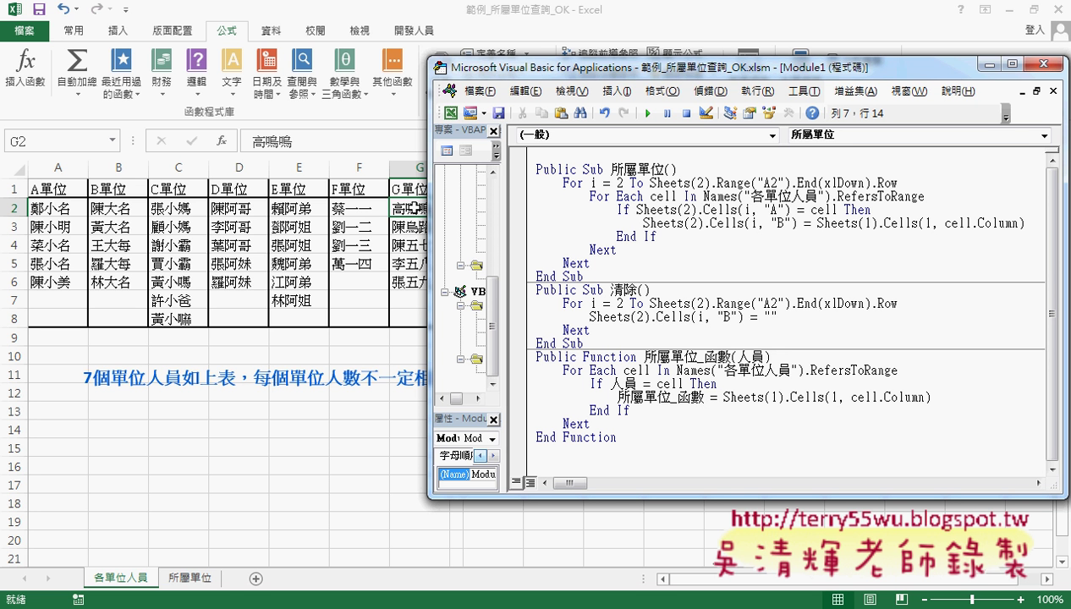
left_click_drag(817, 223, 874, 223)
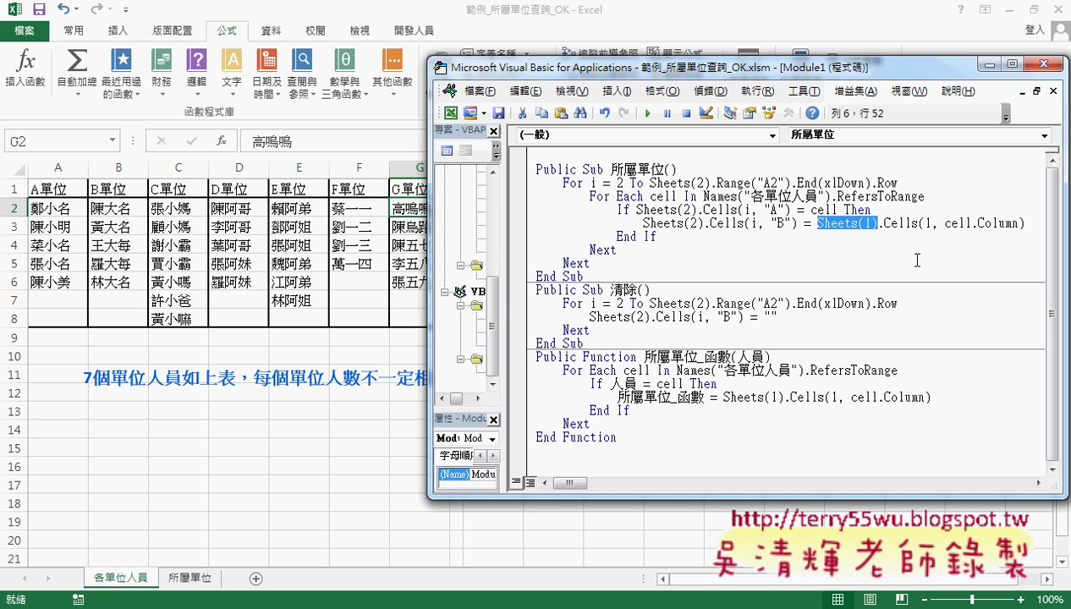
left_click_drag(885, 223, 919, 222)
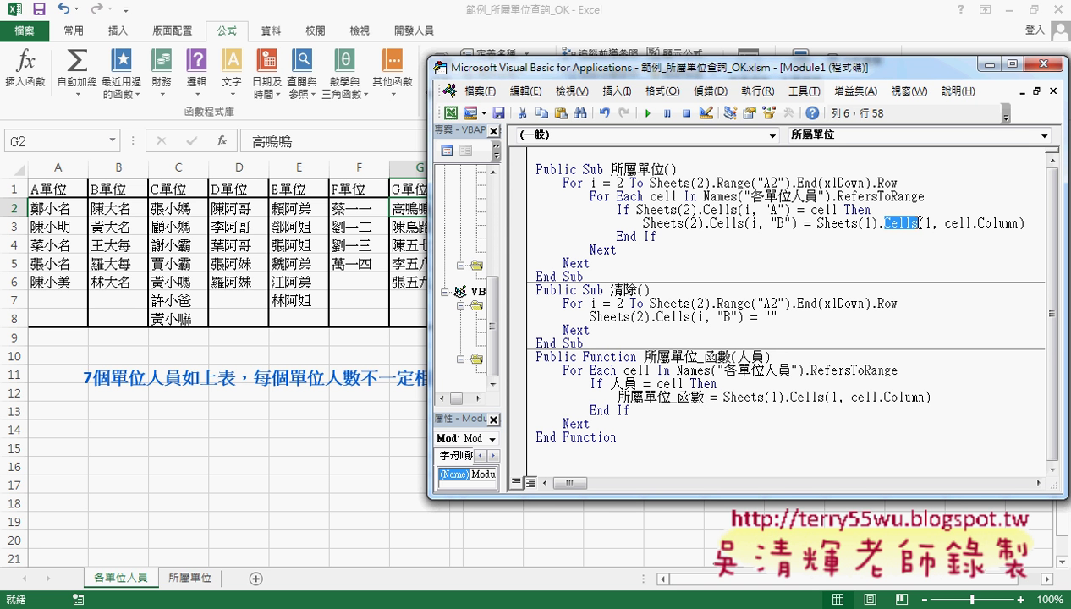
double_click(928, 224)
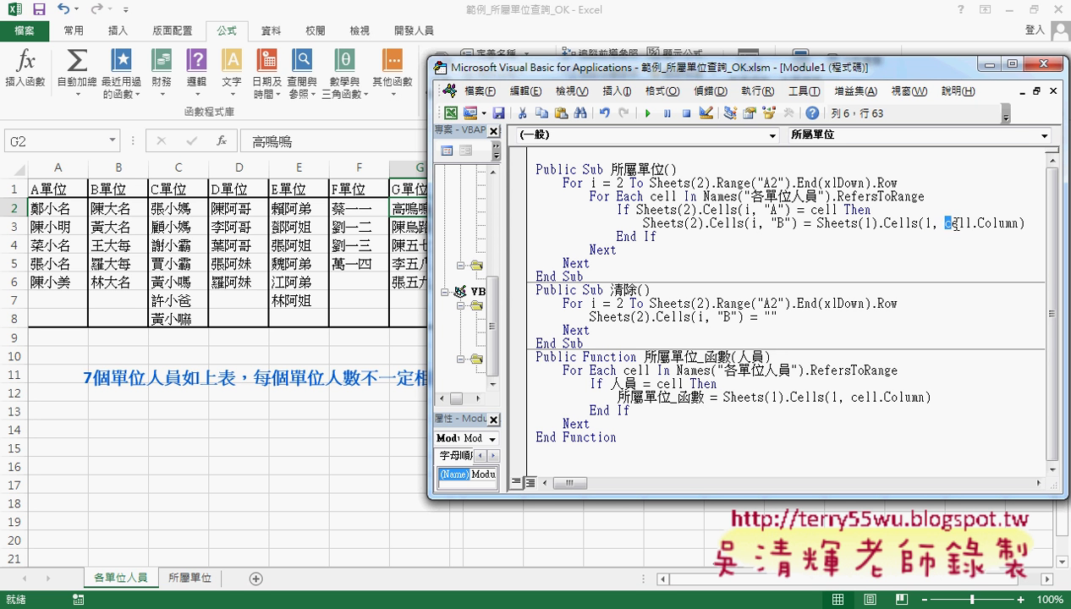
left_click_drag(945, 224, 970, 224)
left_click_drag(1021, 224, 949, 227)
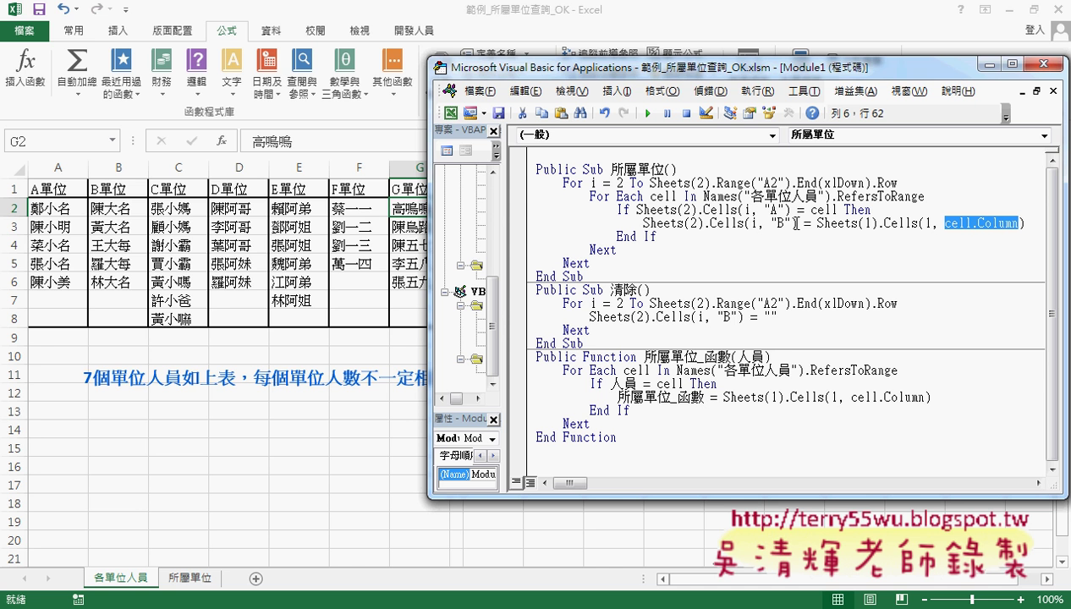
left_click_drag(703, 224, 643, 224)
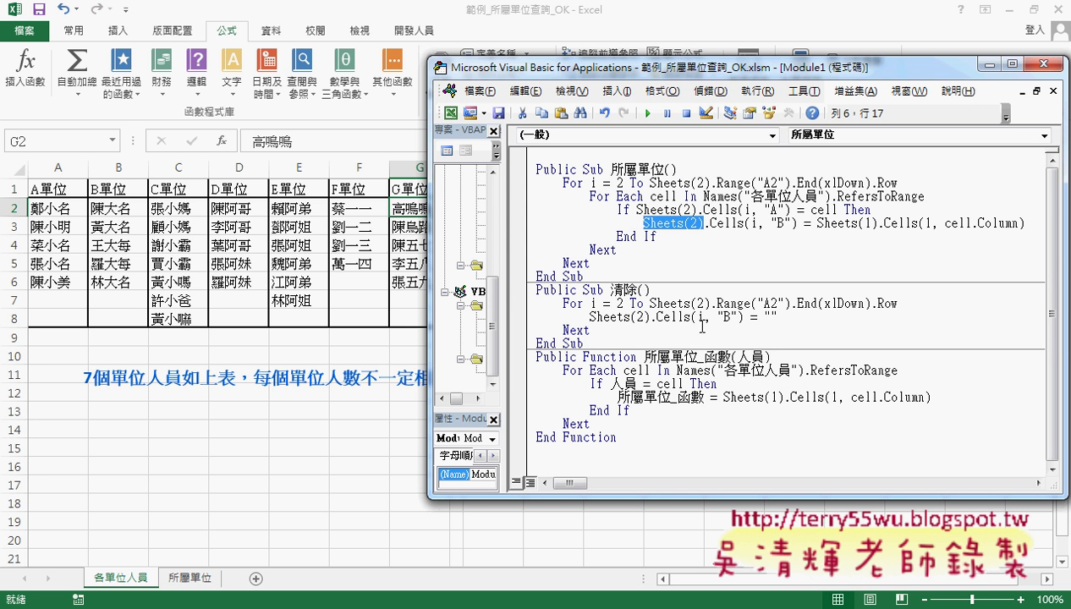
left_click_drag(797, 223, 714, 233)
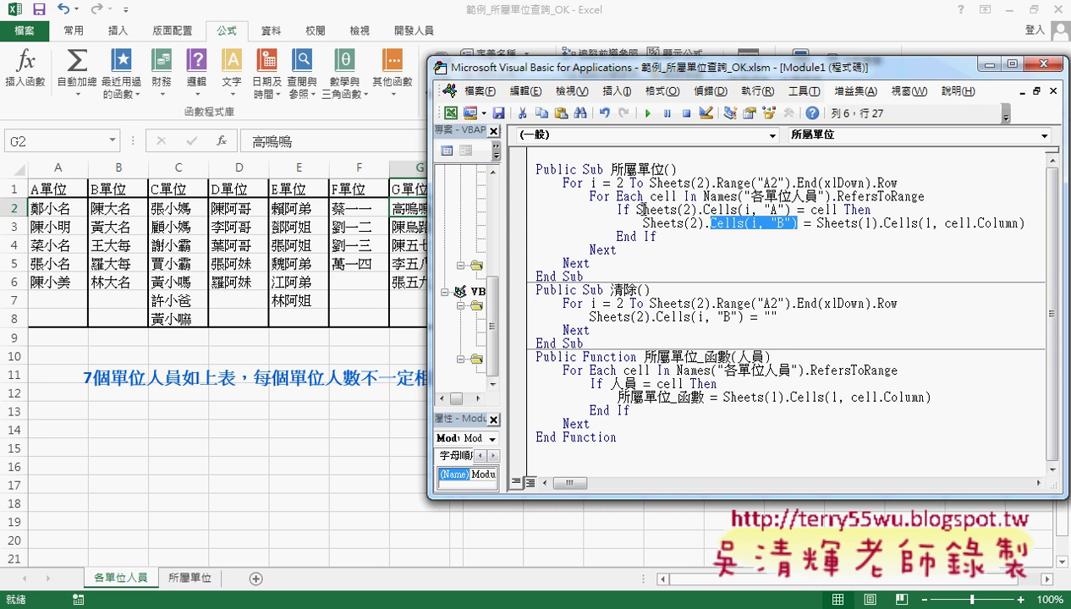
left_click_drag(591, 197, 934, 200)
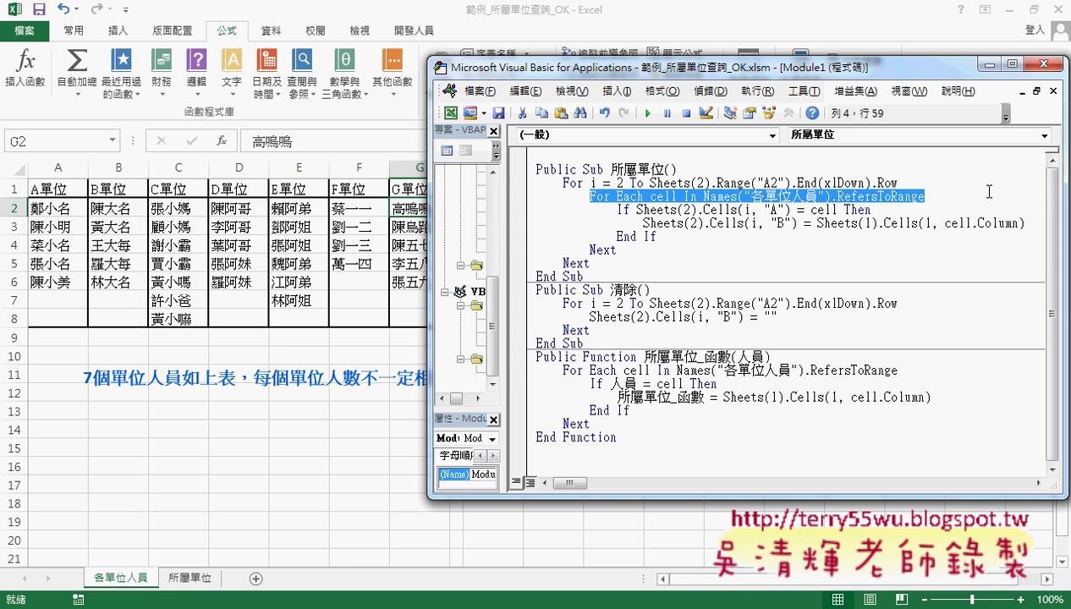
left_click(649, 195)
double_click(650, 195)
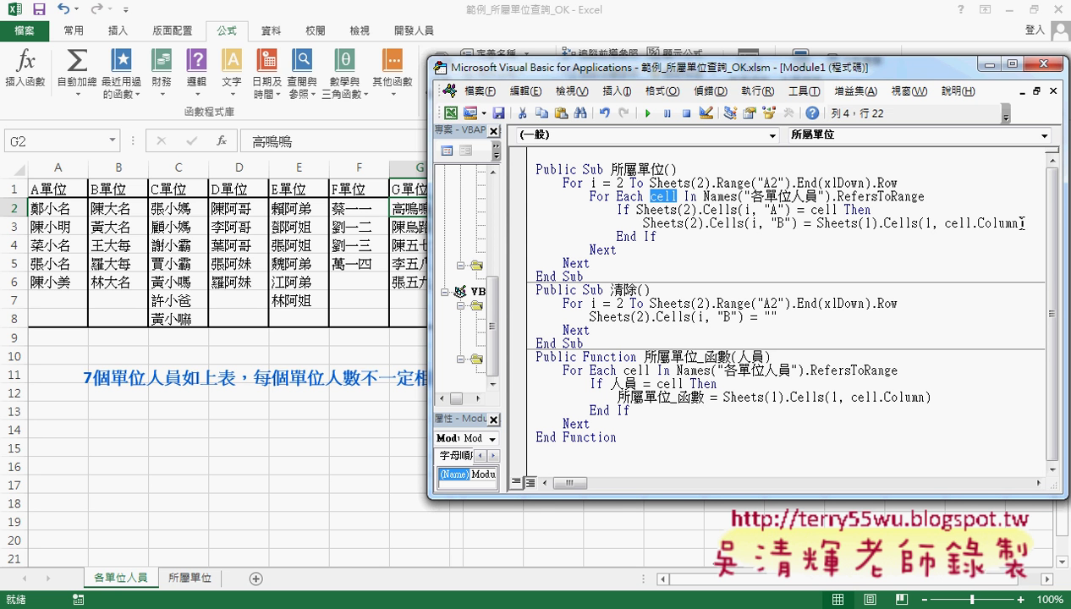
left_click_drag(1023, 223, 814, 227)
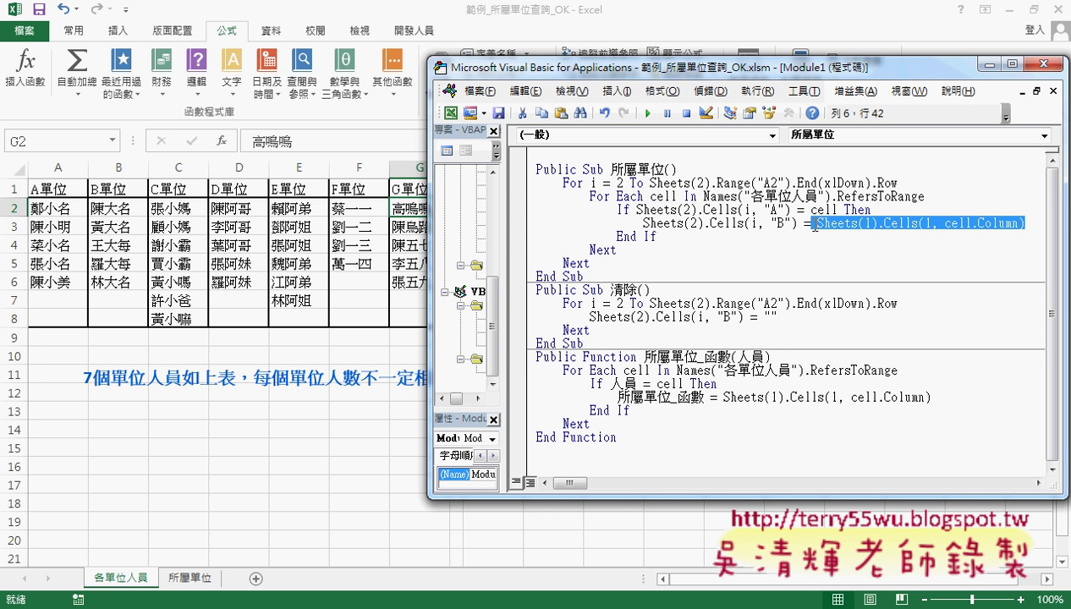
left_click_drag(797, 223, 644, 232)
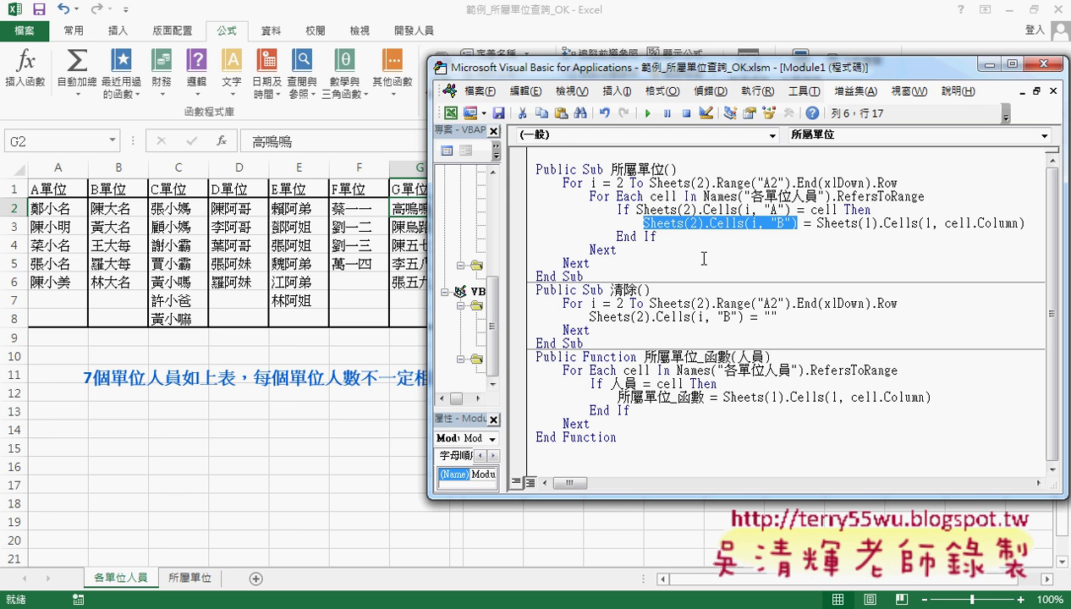
- On the 所屬單位 sheet, run the 所屬單位 macro to fill column B, then clear it with 清除
left_click(197, 577)
left_click(414, 311)
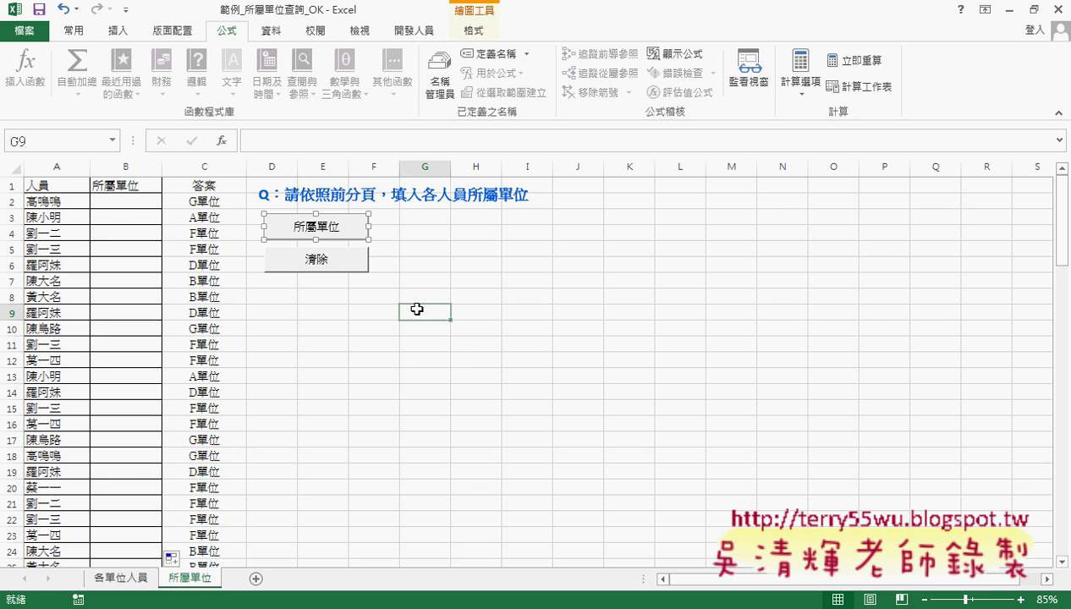
left_click(346, 238)
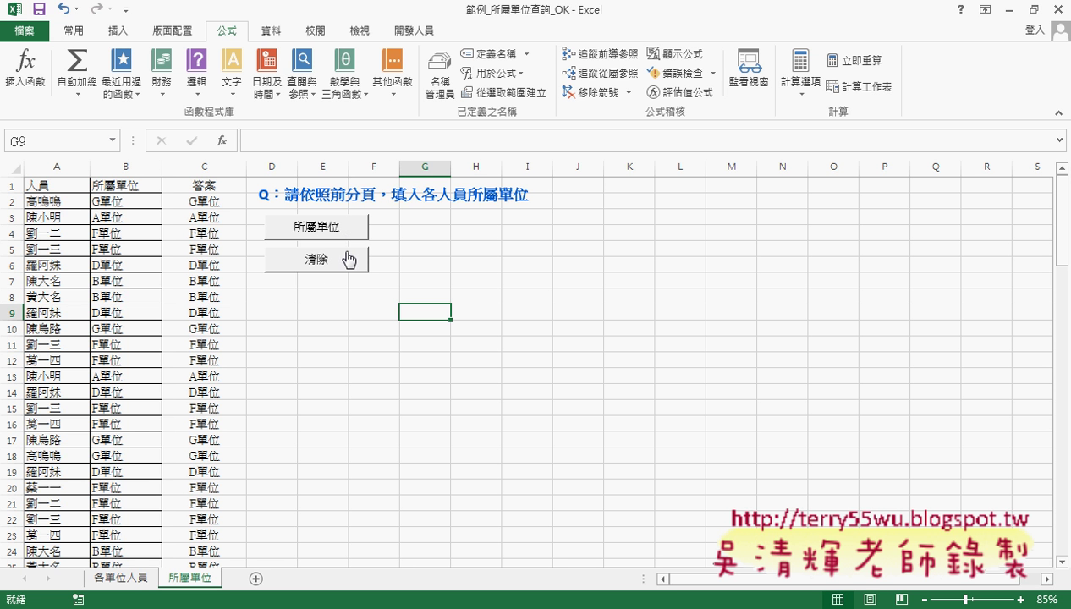
left_click(330, 268)
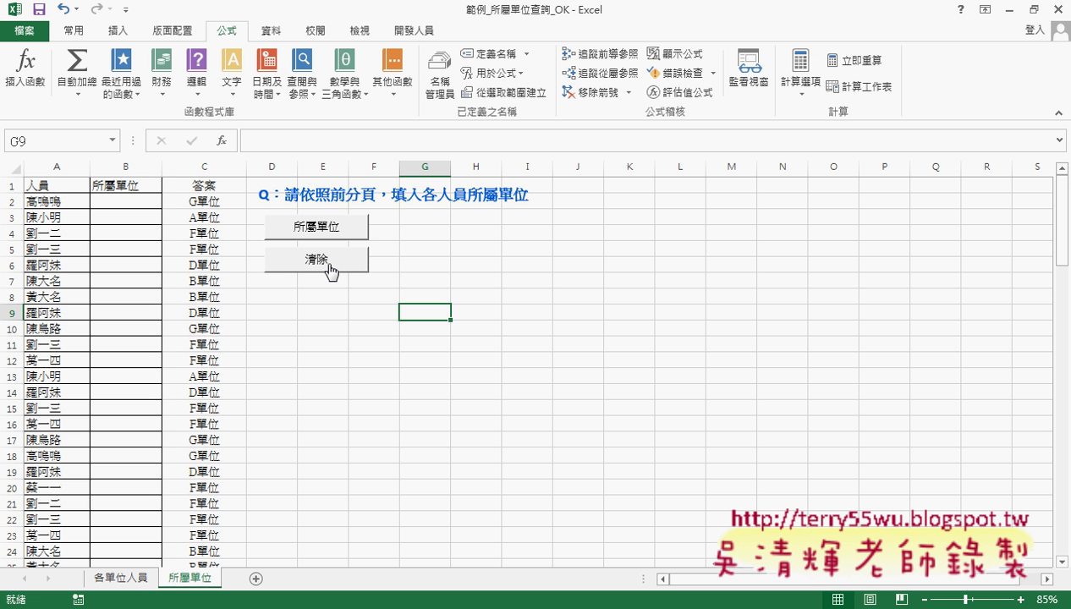
- Open the 所屬單位 button's assigned macro code through 指定巨集 and 編輯
right_click(361, 232)
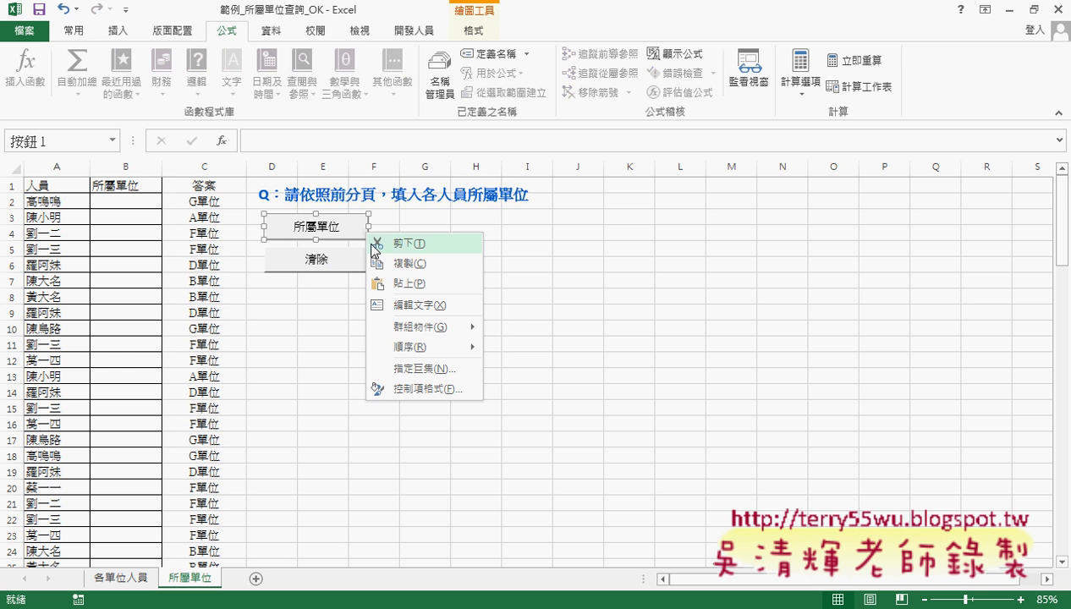
left_click(432, 372)
left_click(617, 248)
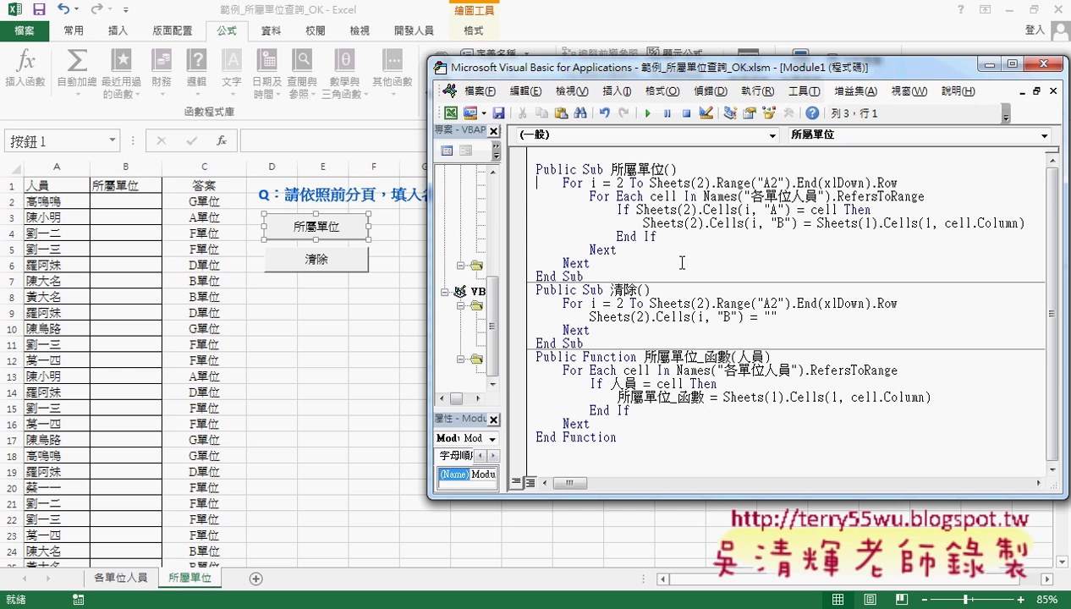
- Highlight the column-B clearing line, the function's name and 人員 parameter, and its 各單位人員 loop range
left_click_drag(590, 318, 781, 317)
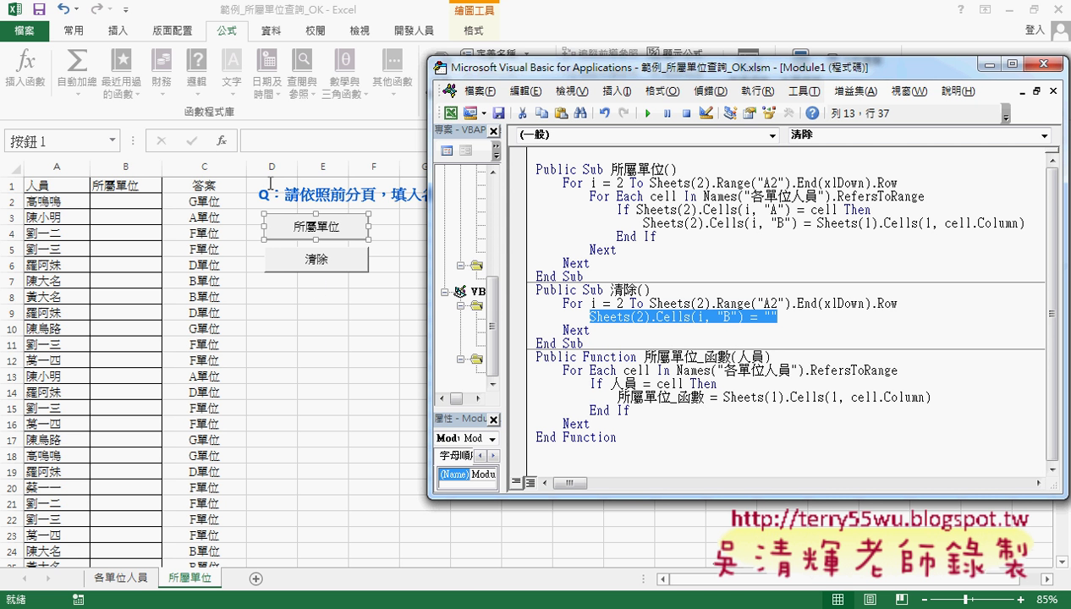
left_click_drag(736, 357, 763, 357)
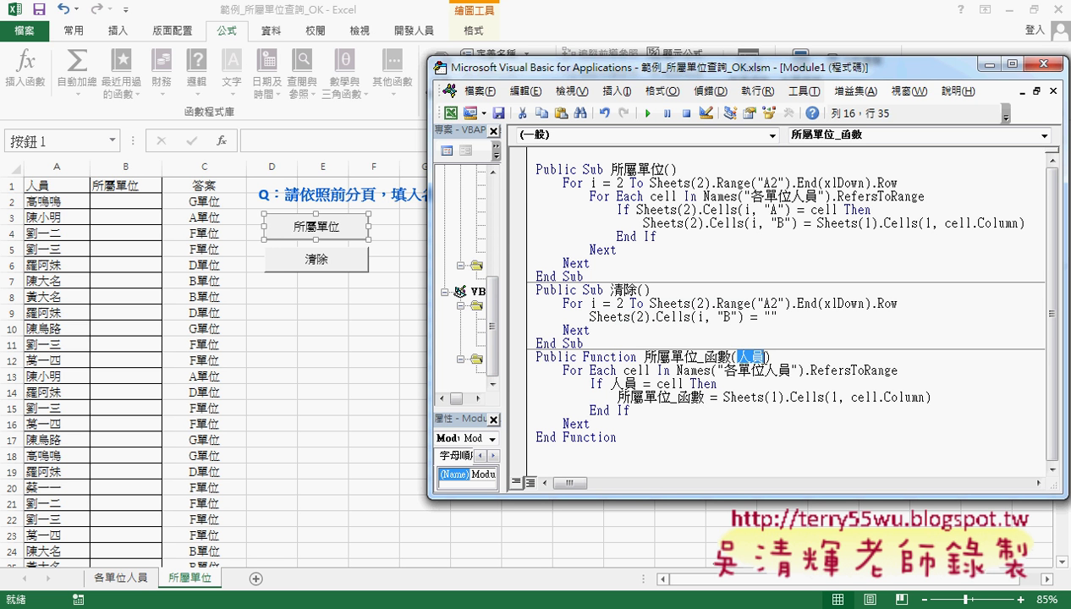
left_click_drag(645, 356, 764, 356)
left_click_drag(618, 251, 528, 196)
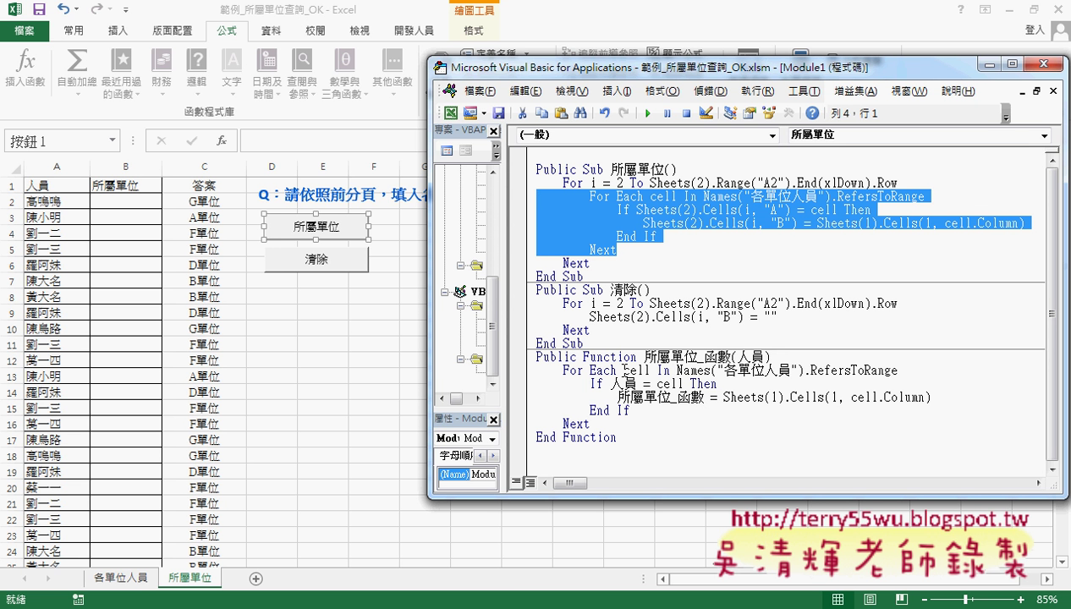
left_click_drag(622, 370, 902, 372)
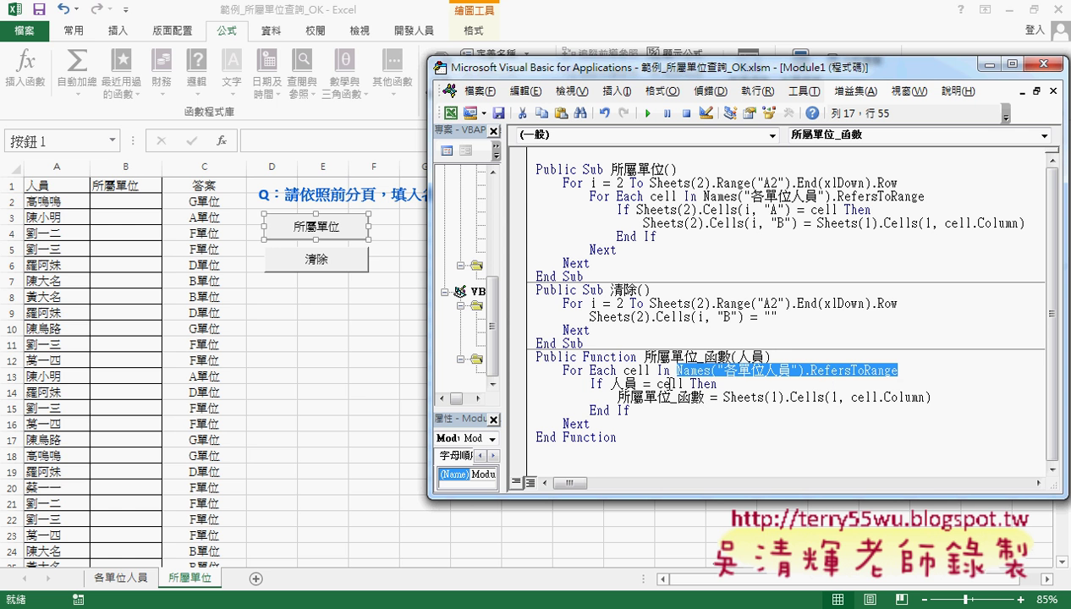
- Highlight the 人員 comparison, unit-heading return value and End If in 所屬單位_函數, then return to cell B2
left_click_drag(683, 384, 611, 385)
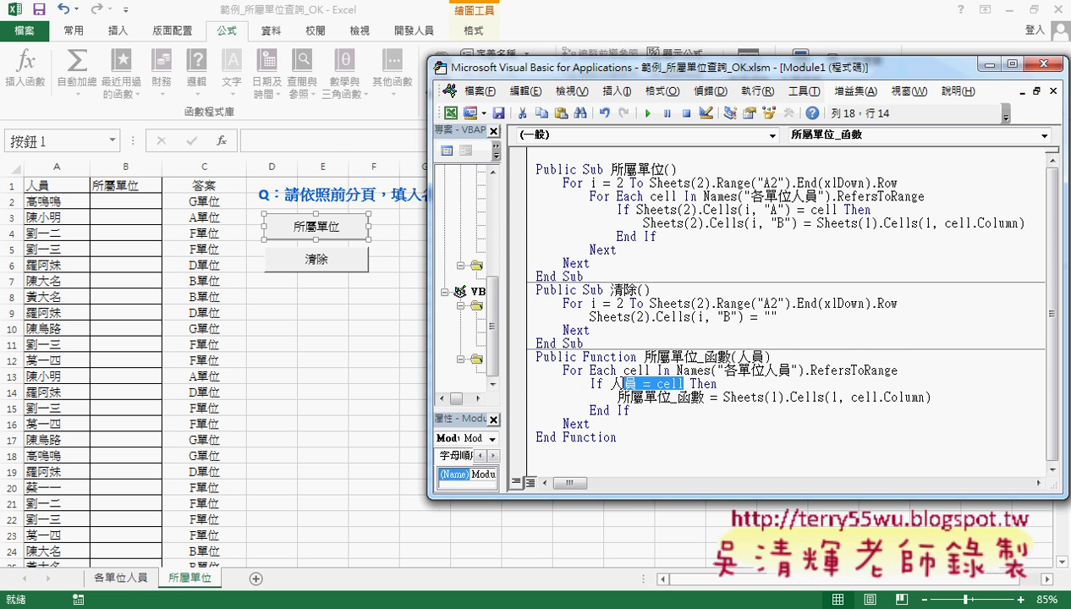
left_click_drag(724, 396, 934, 394)
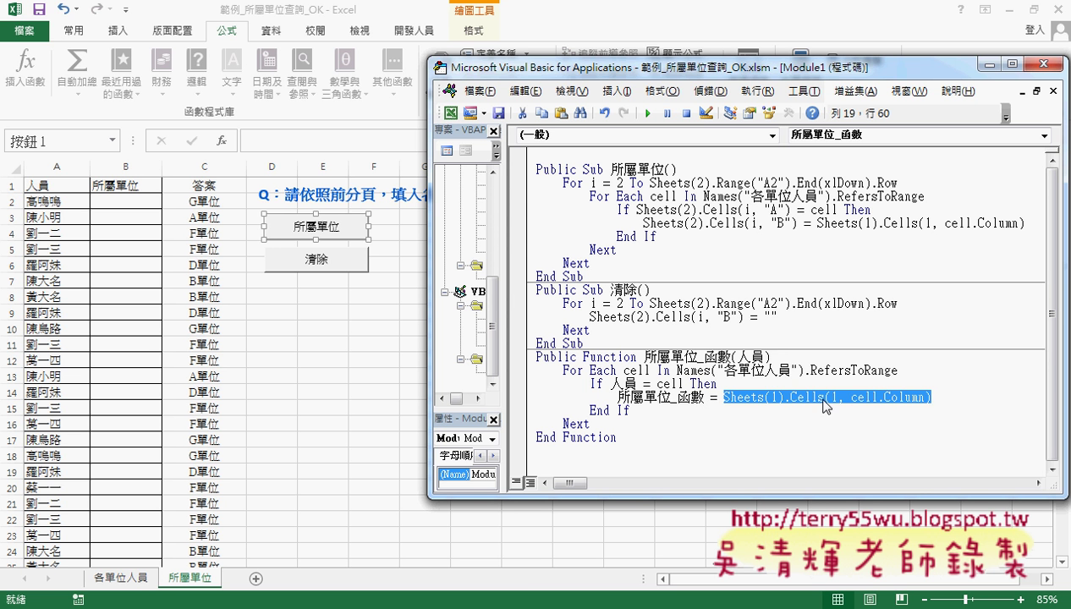
left_click_drag(705, 396, 617, 398)
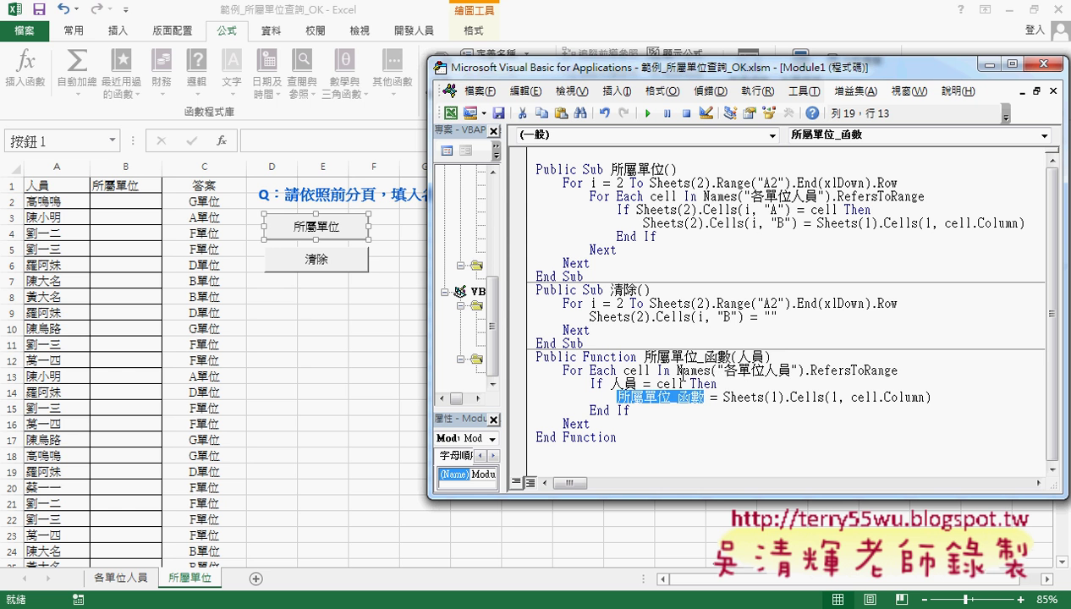
left_click_drag(676, 370, 899, 376)
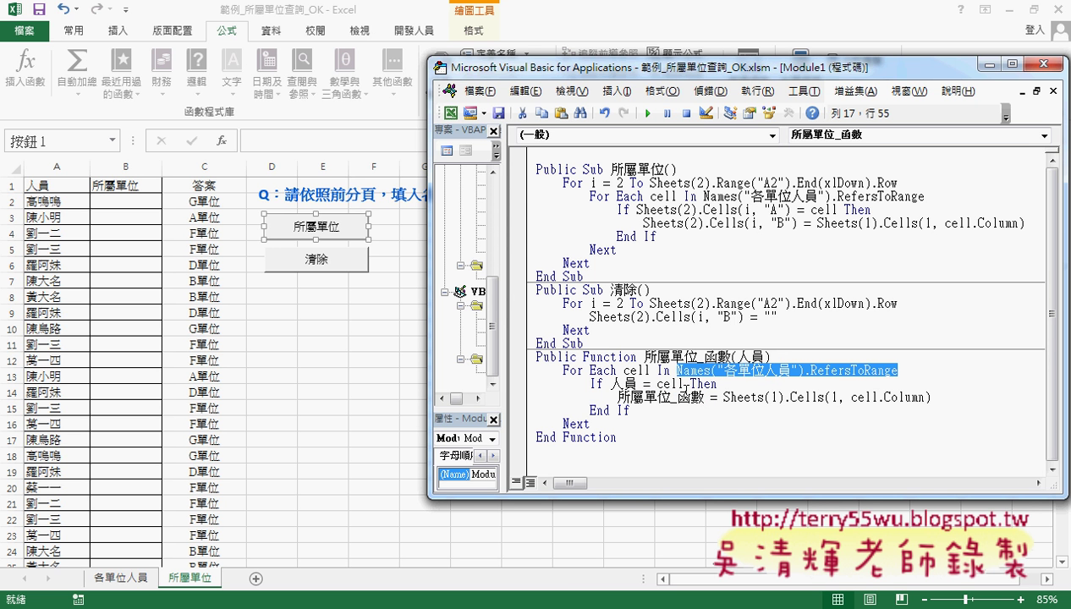
double_click(596, 383)
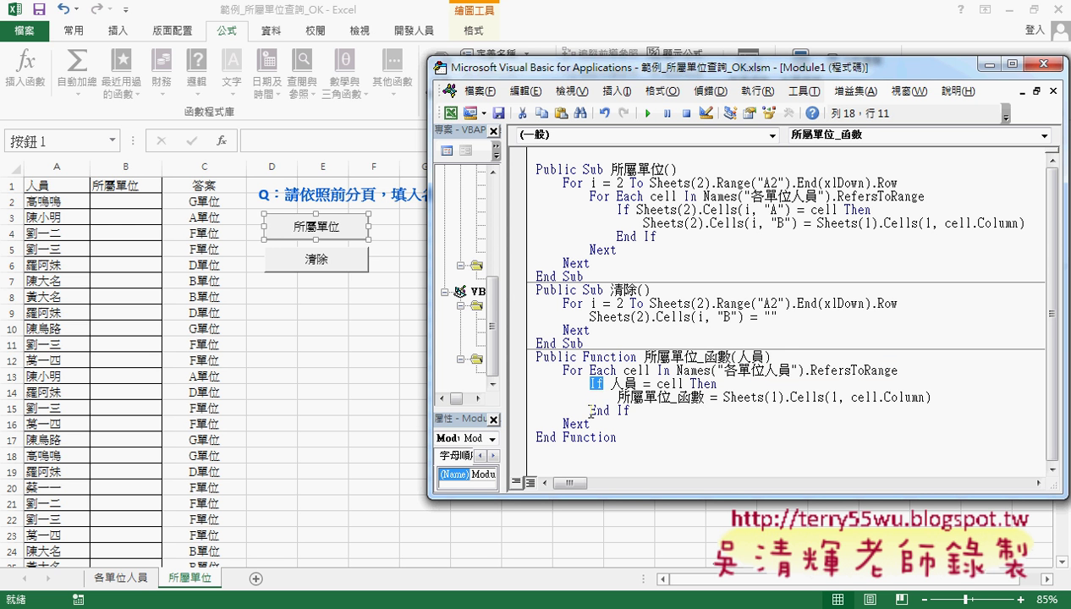
left_click_drag(590, 410, 630, 410)
left_click_drag(719, 397, 932, 397)
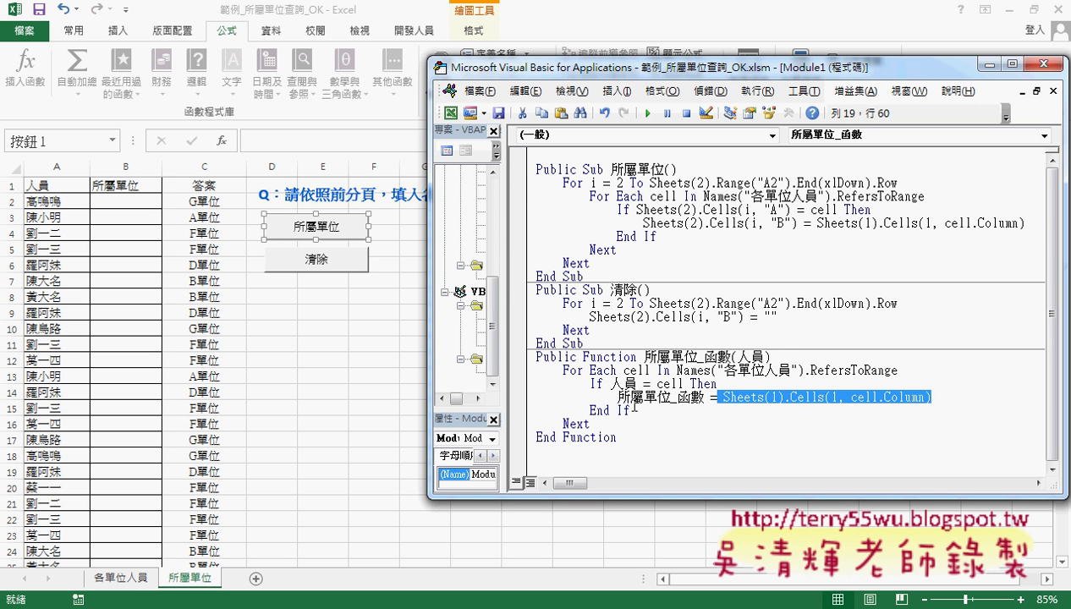
left_click(129, 208)
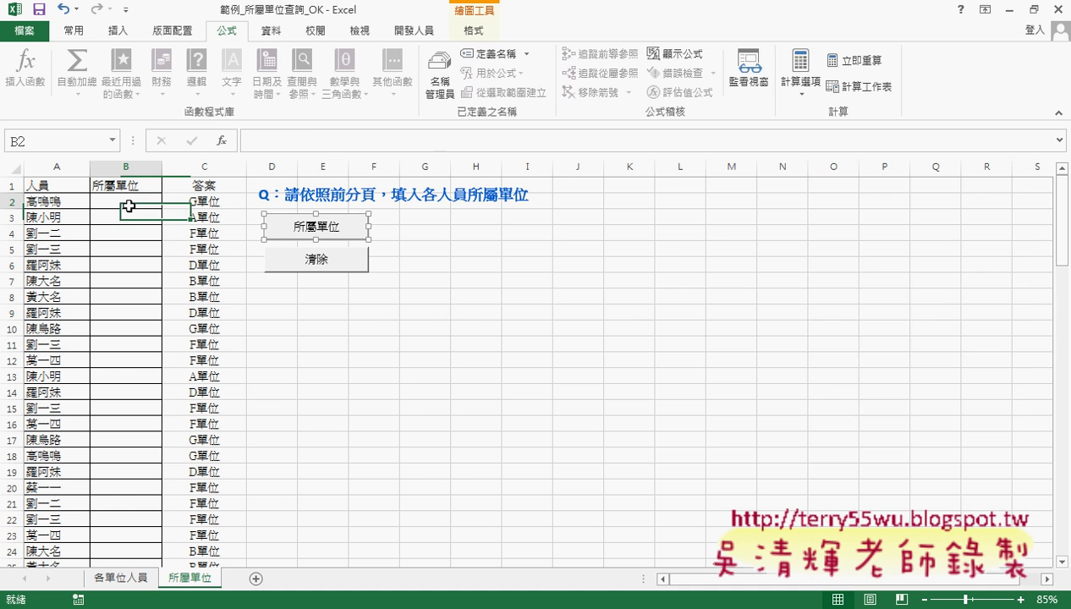
- Enter =所屬單位_函數(A2) in B2 through Insert Function and fill it down column B
left_click(220, 142)
left_click(902, 430)
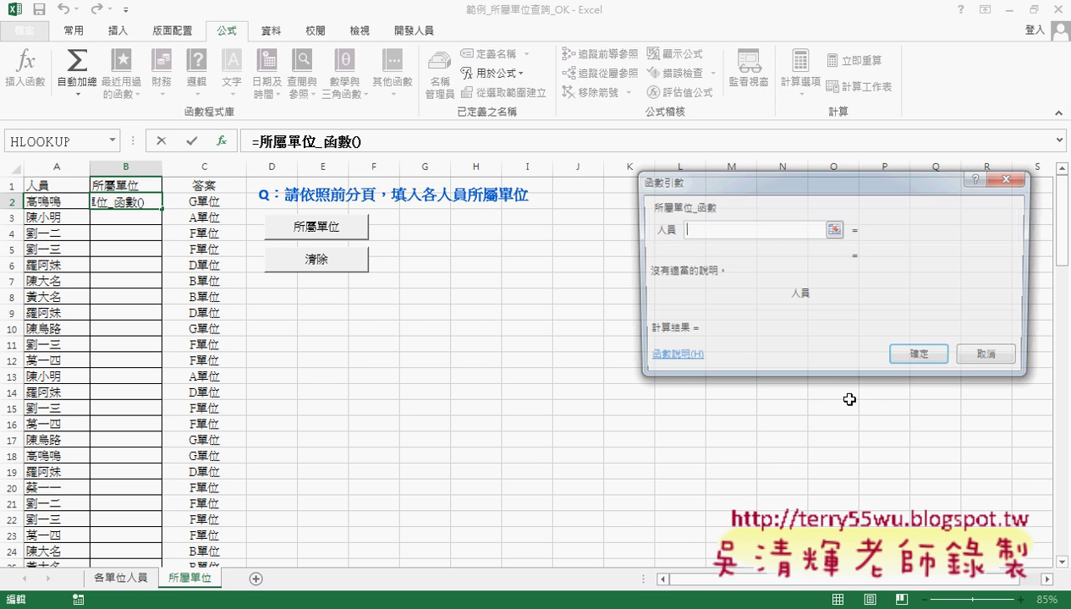
left_click(37, 202)
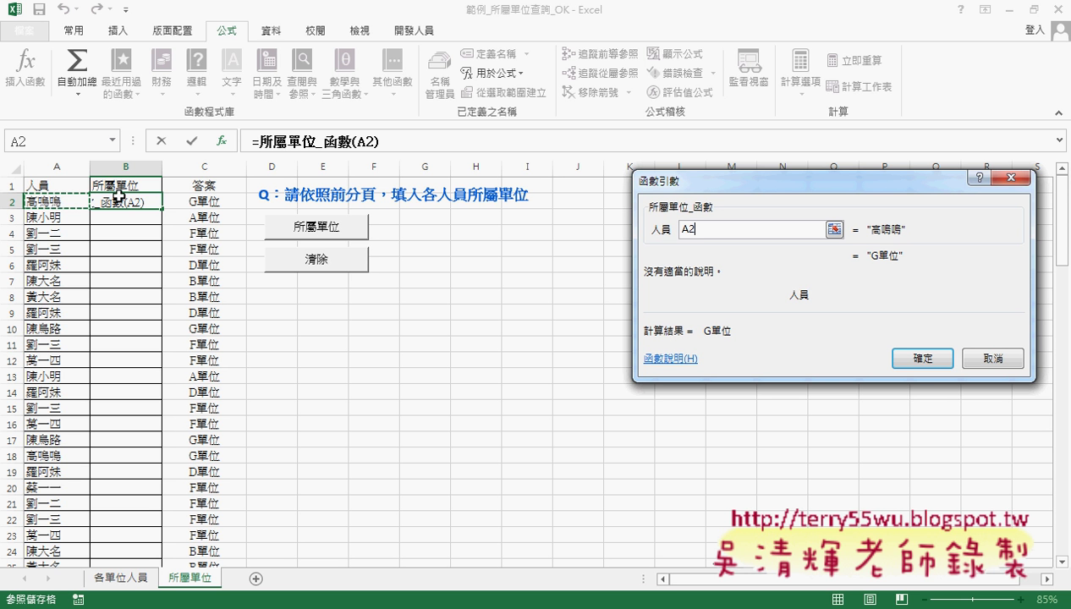
left_click(923, 360)
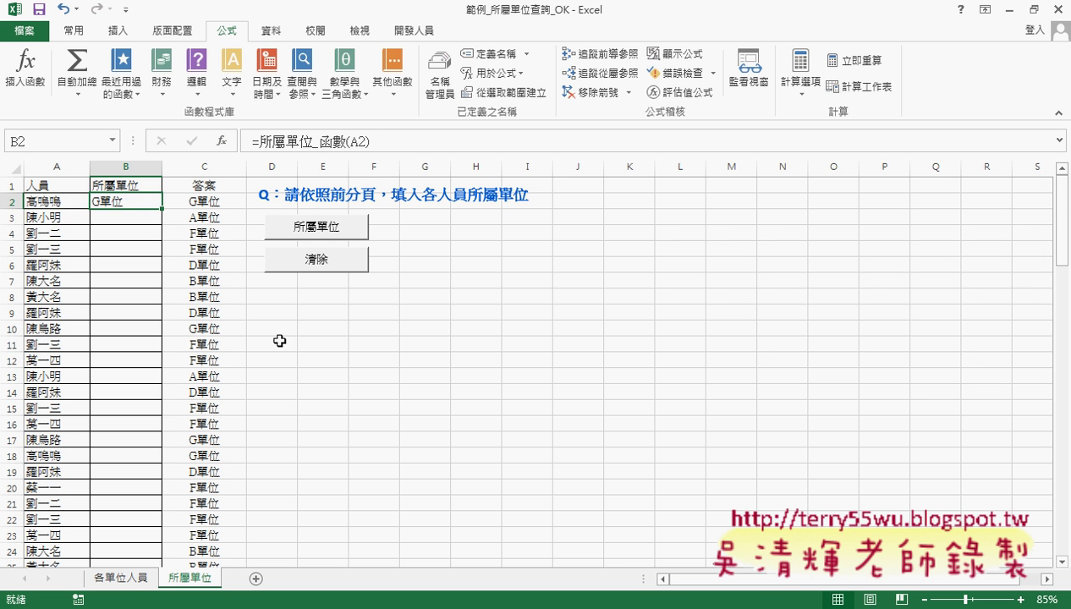
double_click(163, 209)
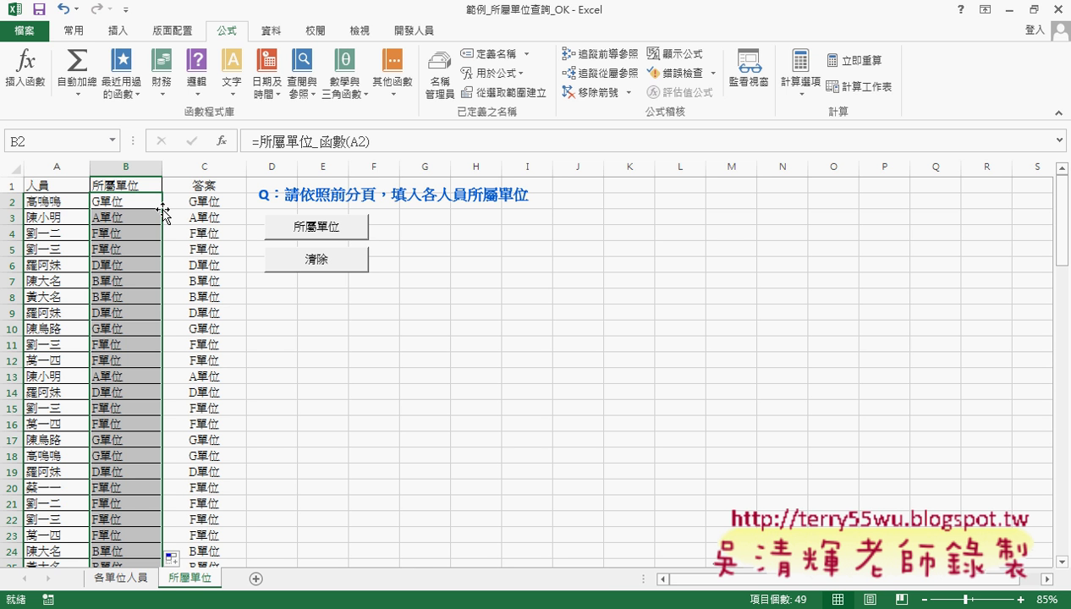
- Switch to the browser and scroll up in the 程式碼 Google Docs document
key("alt+Tab")
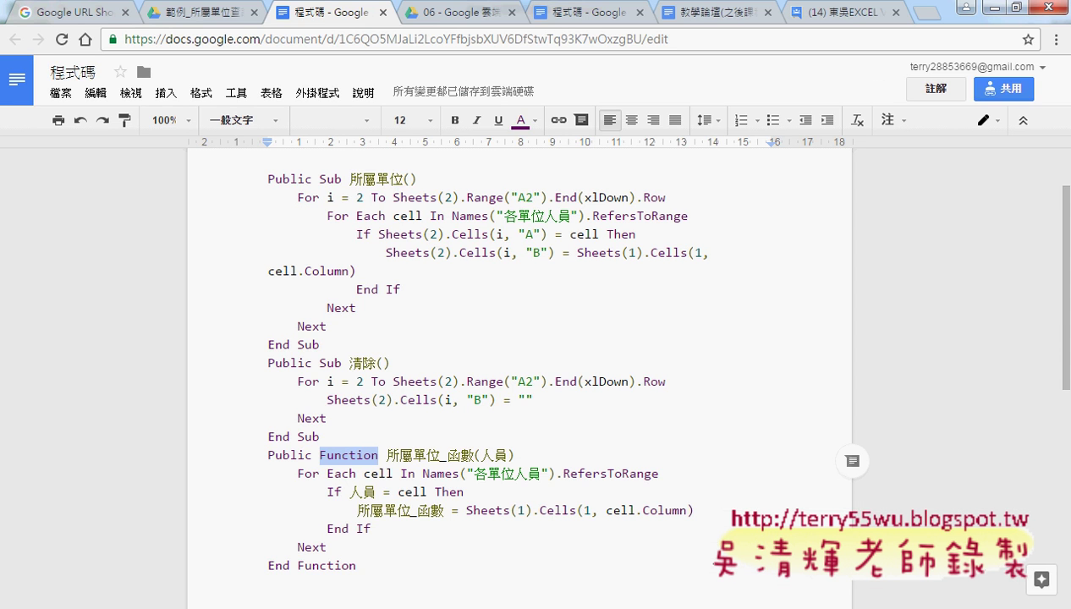
scroll(394, 435, "up", 1)
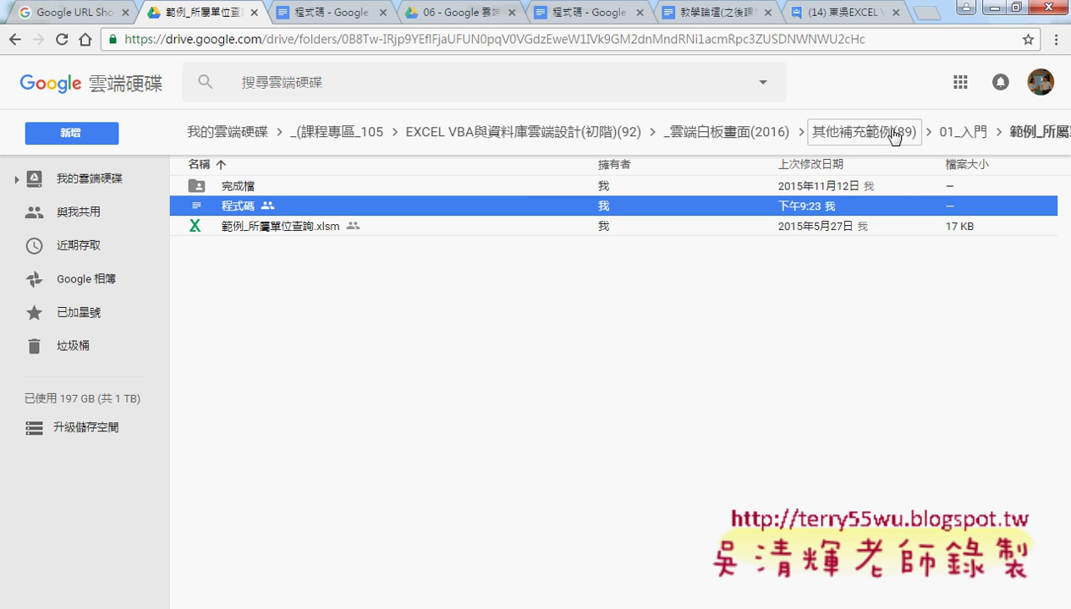
- Go up to 01_入門 and select the 範例_所屬單位查詢(跨工作表比對與FOR_EACH) folder
left_click(964, 135)
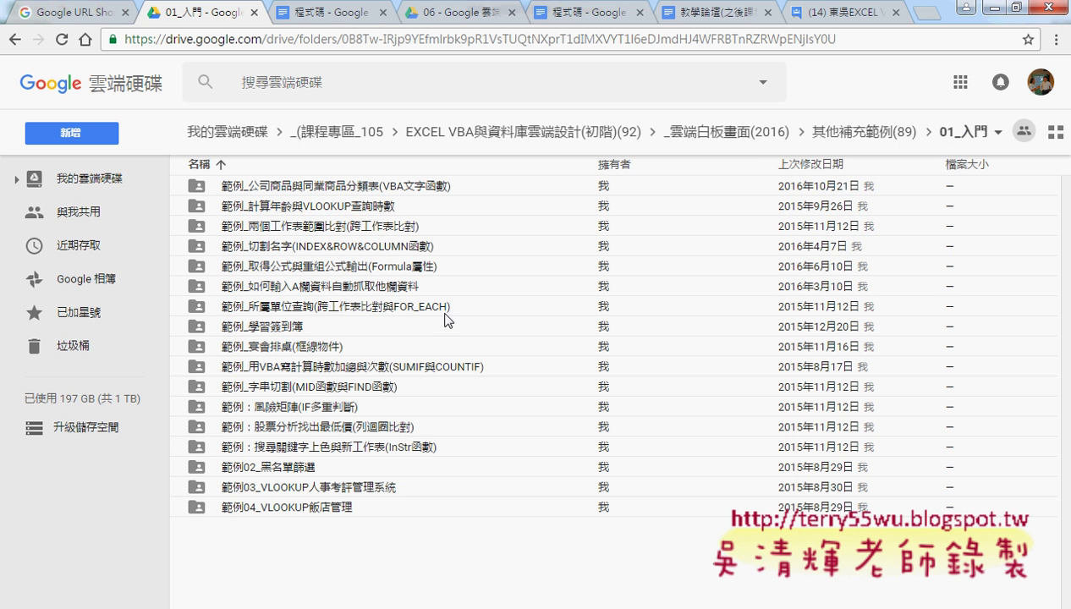
left_click(314, 308)
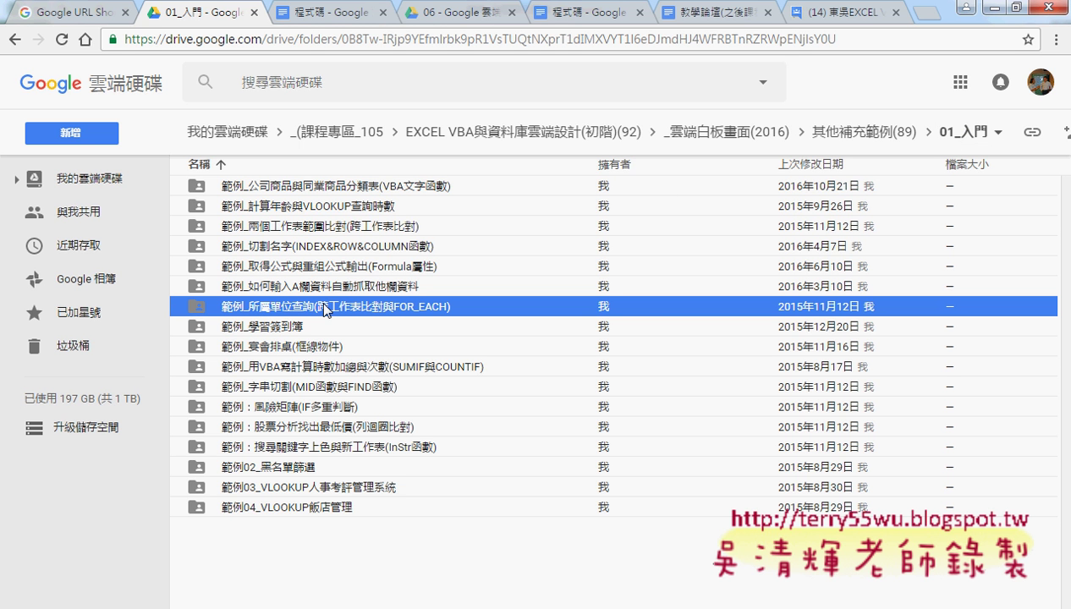